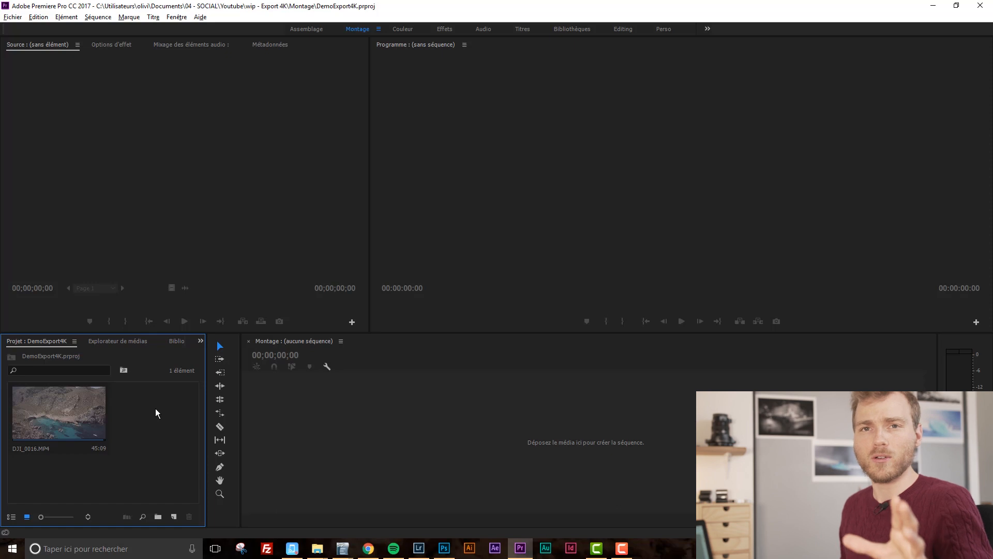
left_click(174, 517)
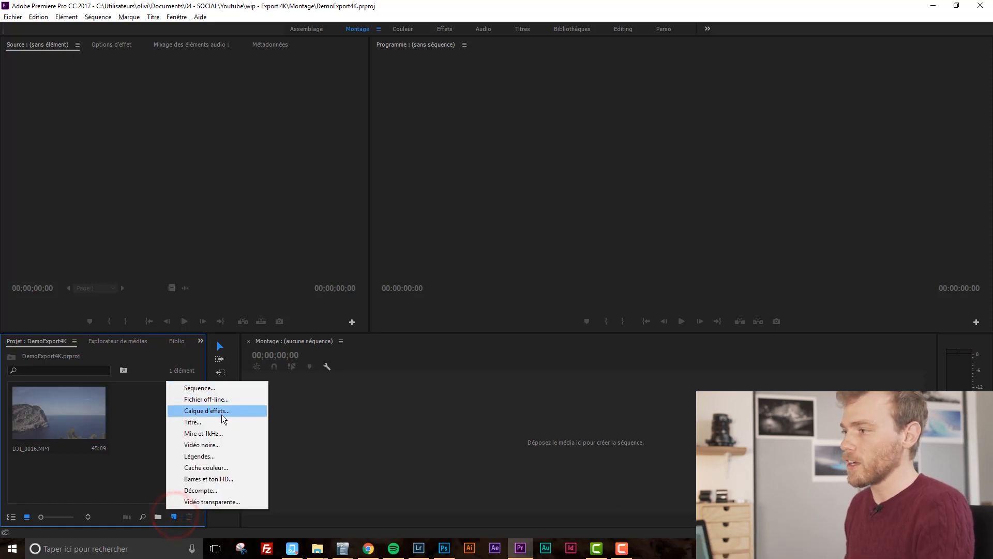
left_click(204, 389)
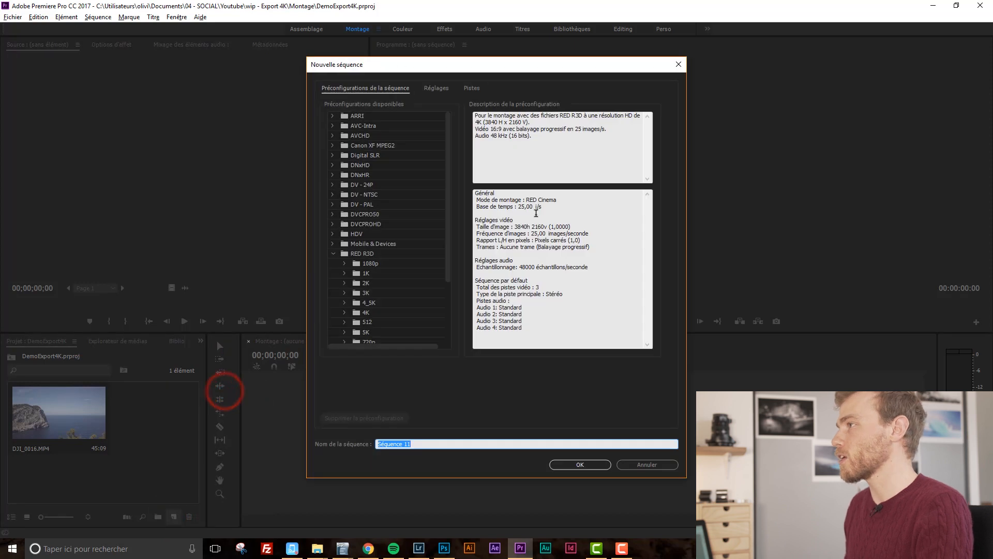
left_click(679, 65)
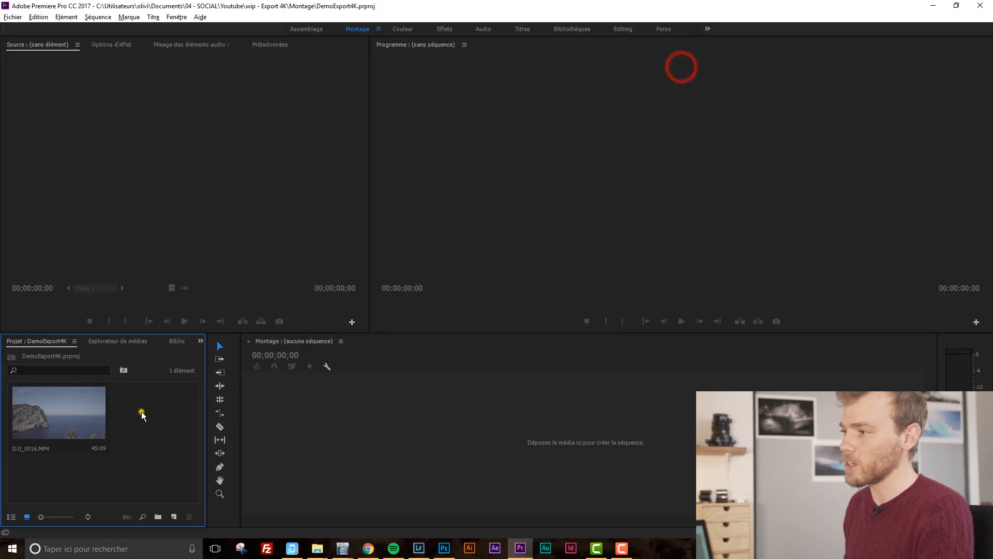
Open the New Sequence dialog from the File menu's New submenu.
right_click(141, 410)
left_click(188, 455)
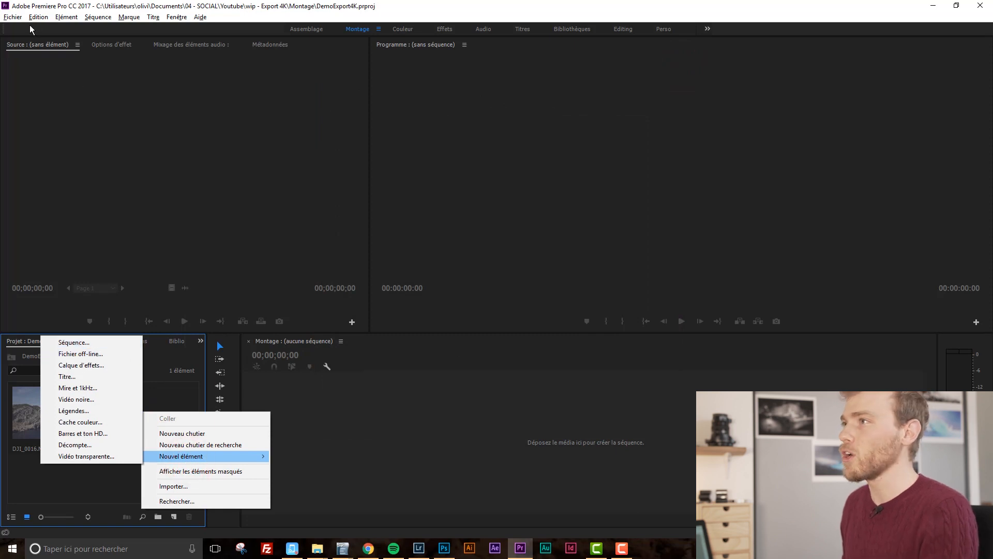
left_click(13, 17)
mouse_move(62, 29)
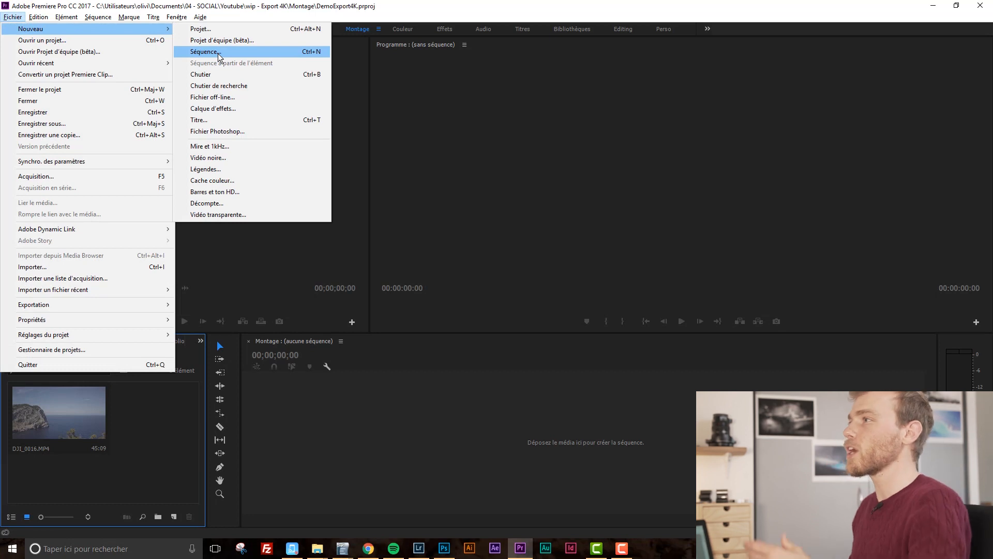
left_click(242, 8)
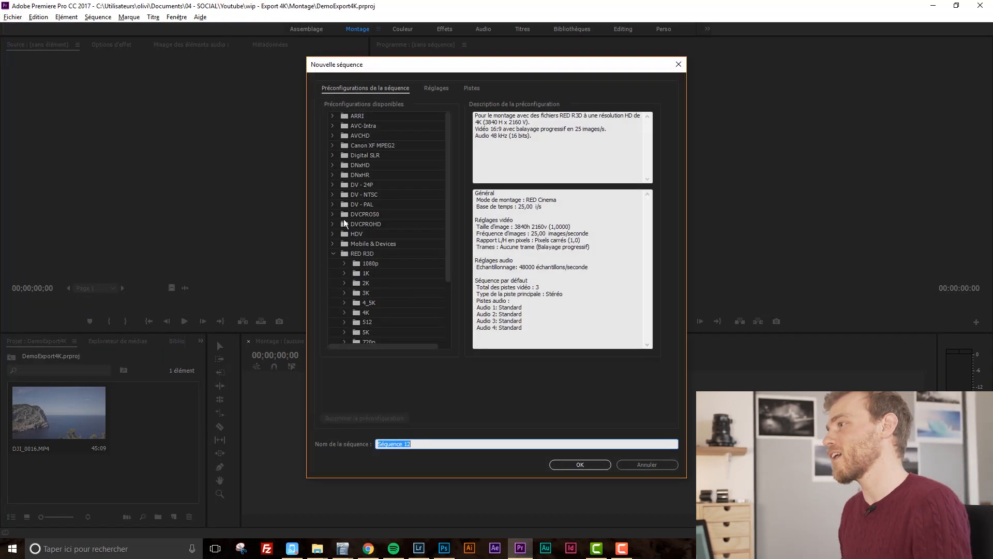
Select the DSLR 1080p25 preset inside the Digital SLR > 1080p preset folder.
left_click(333, 253)
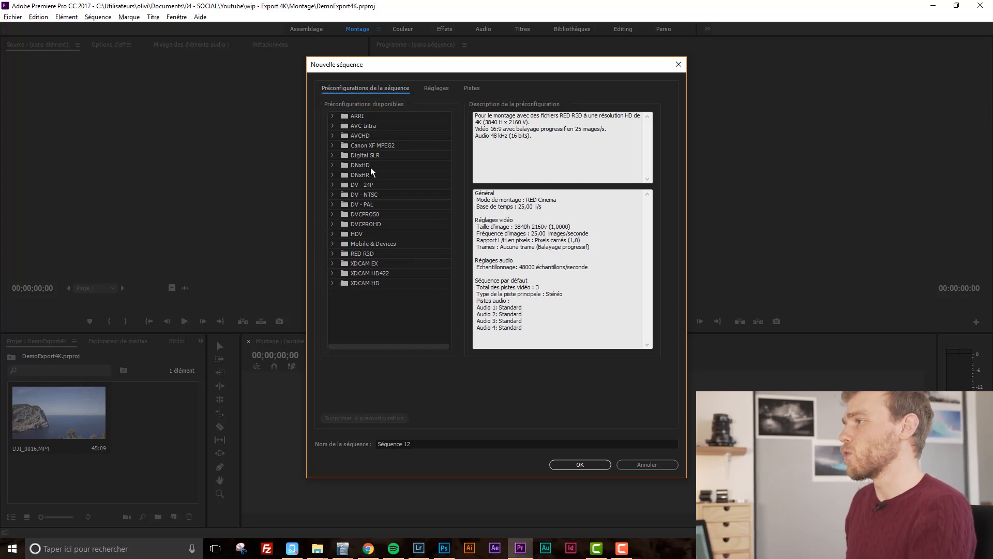
left_click(332, 155)
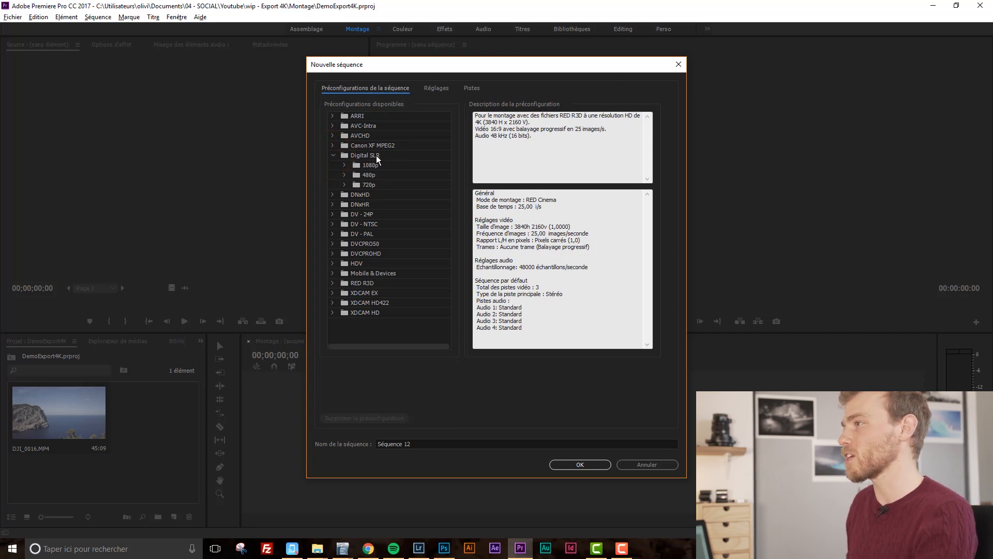
left_click(345, 164)
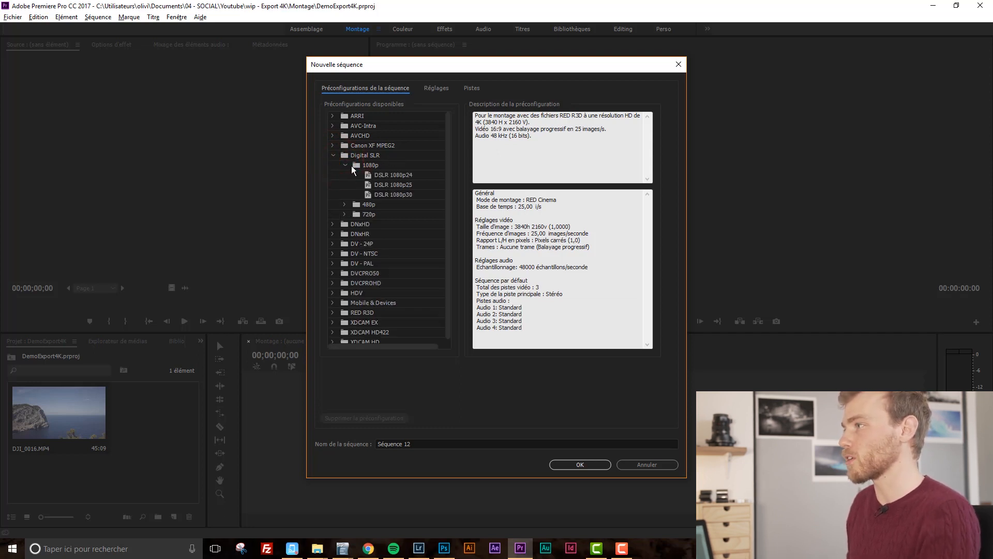
left_click(335, 154)
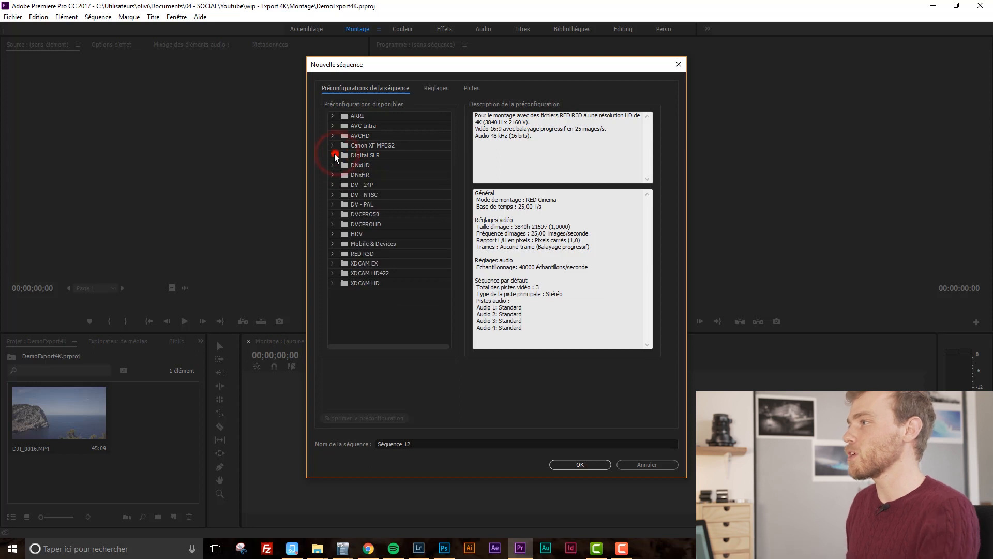
left_click(334, 154)
left_click(388, 175)
left_click(395, 185)
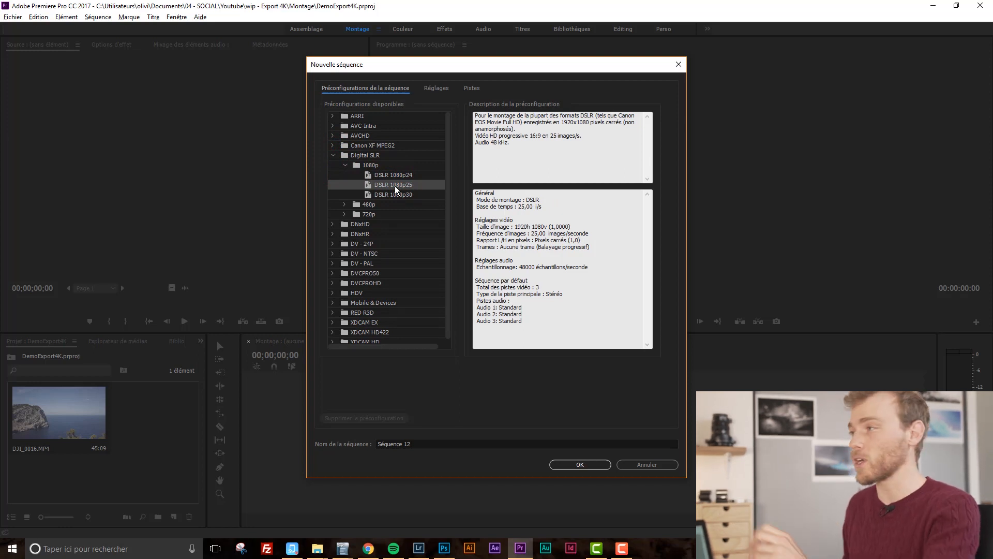
In the sequence settings, set the frame size to 3840 horizontal by 2160 vertical.
left_click(429, 87)
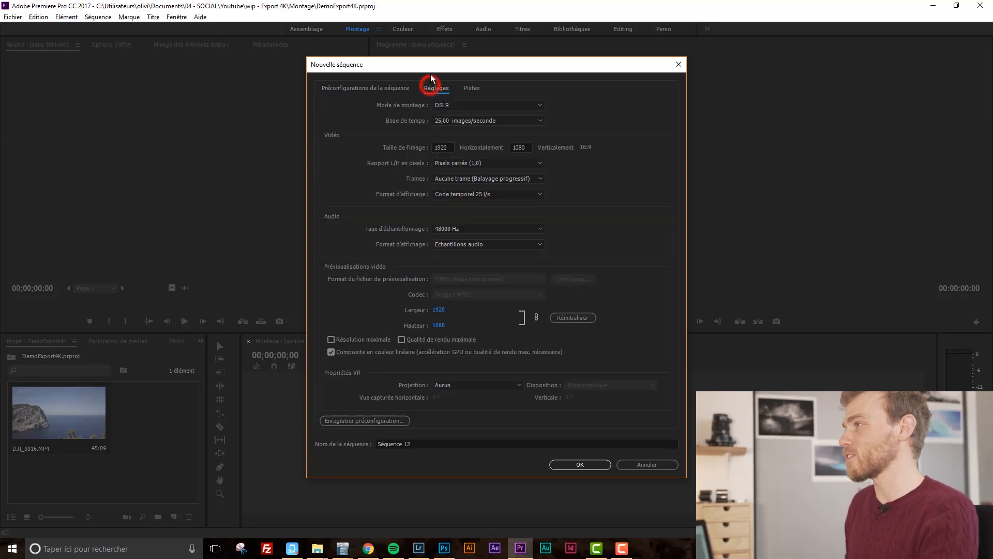
left_click(449, 147)
type("38")
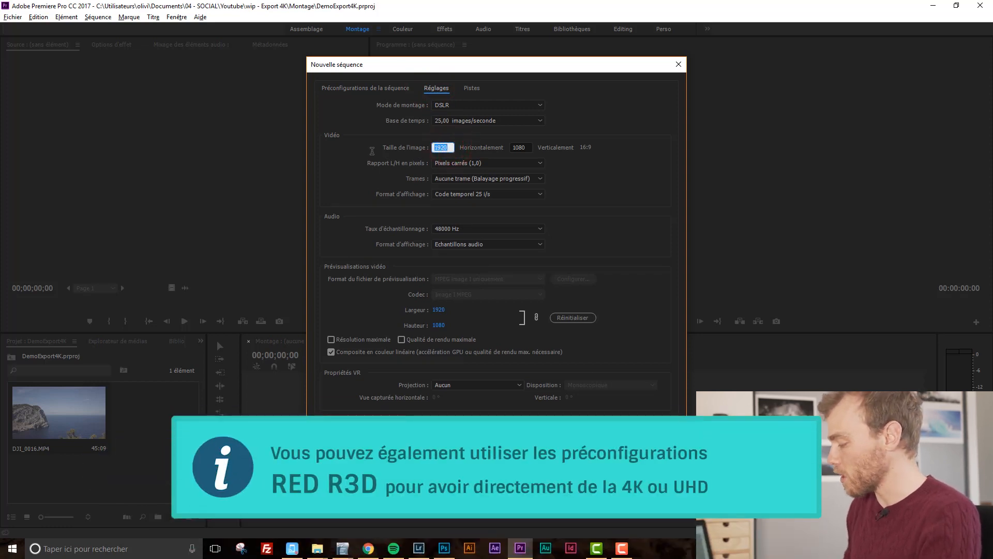
type("40")
key("Tab")
type("21")
key("Tab")
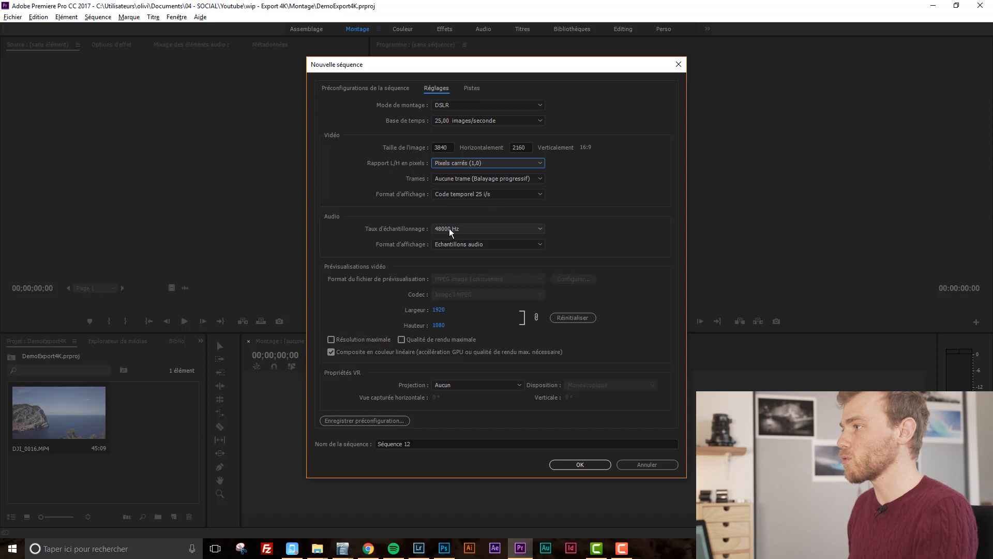
left_click(449, 229)
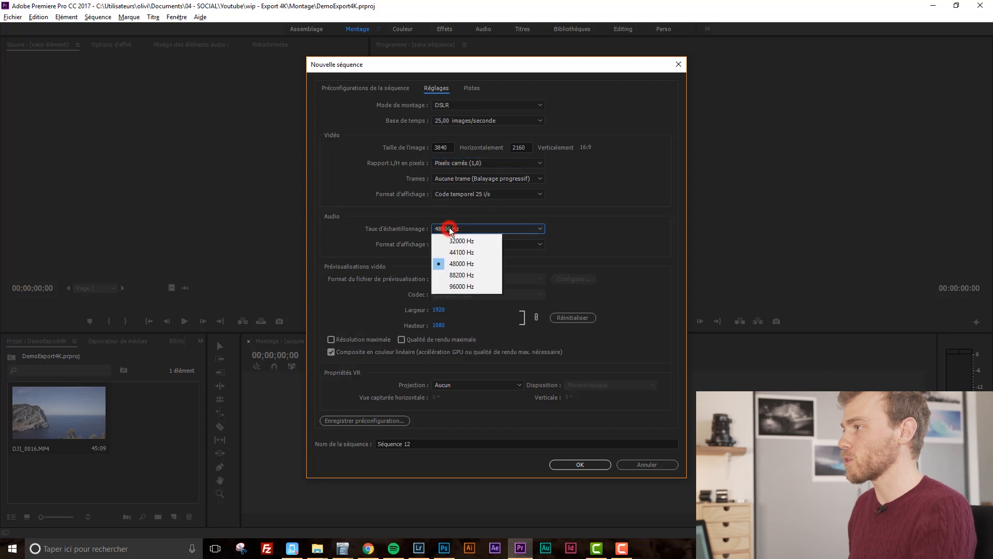
left_click(589, 228)
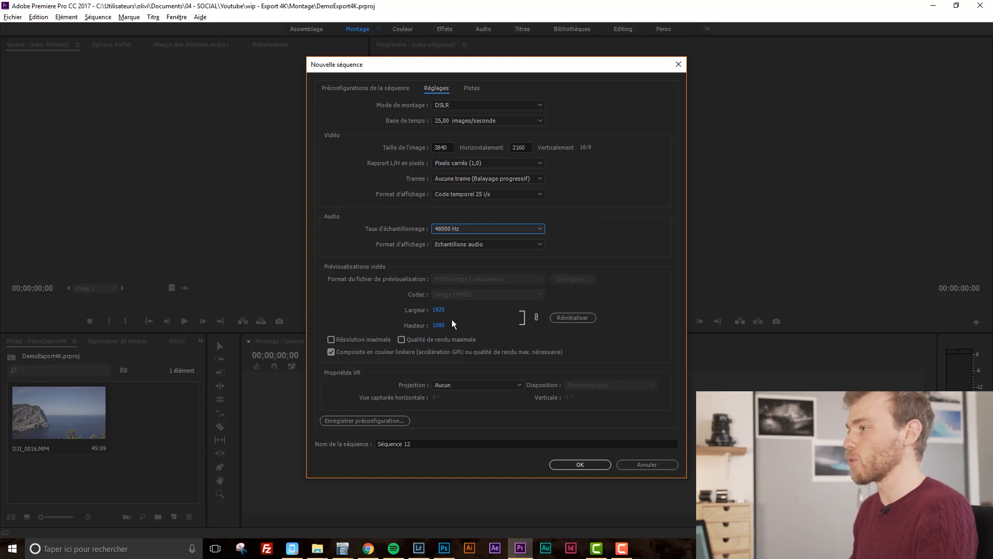
Enable Résolution maximale for previews and acknowledge the warning.
left_click(378, 340)
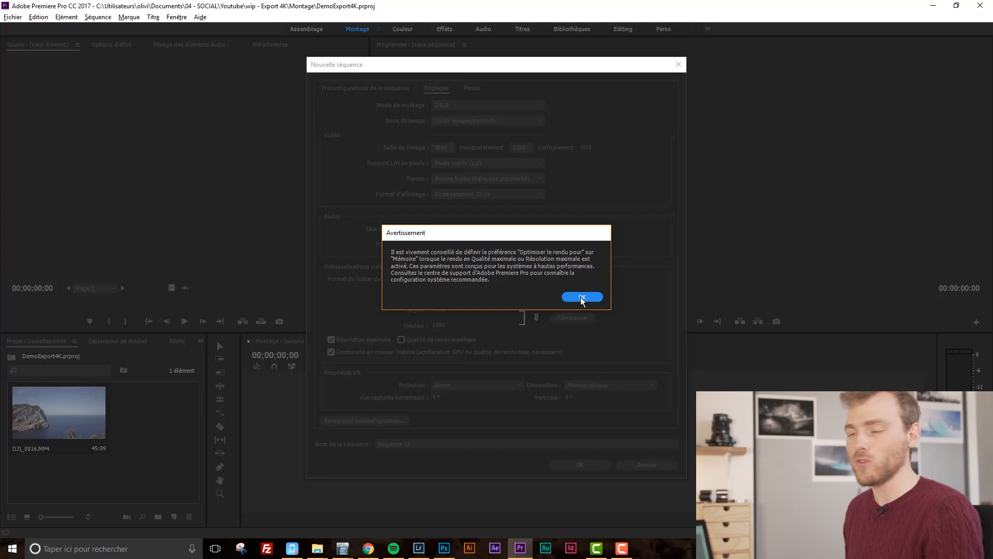
left_click(582, 297)
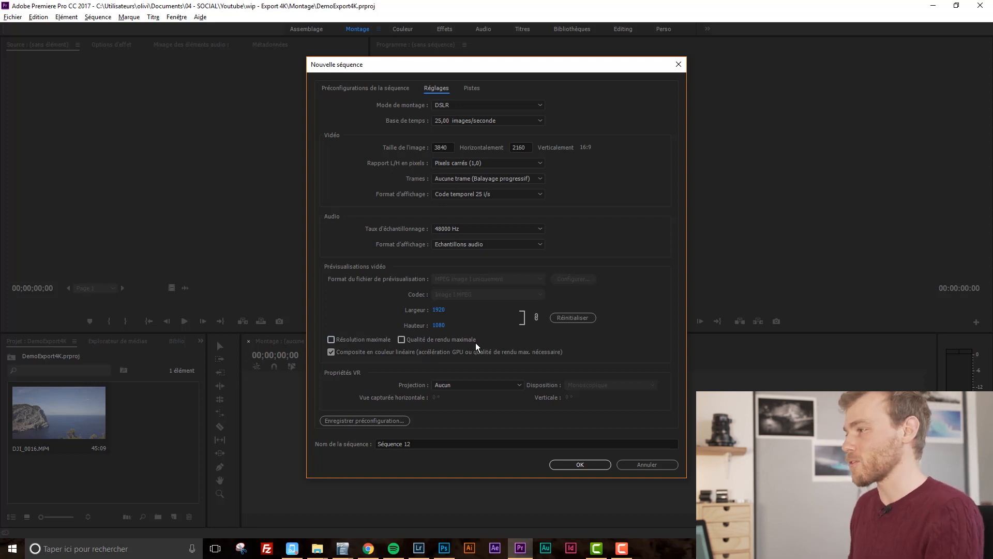
Save the current settings as a sequence preset named Sequence UHD Test.
left_click(359, 421)
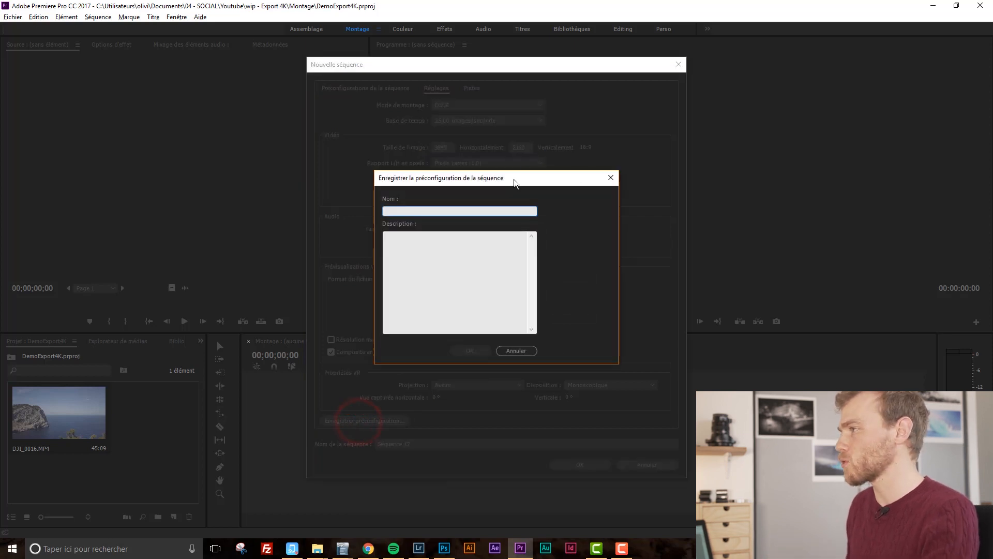
left_click(508, 211)
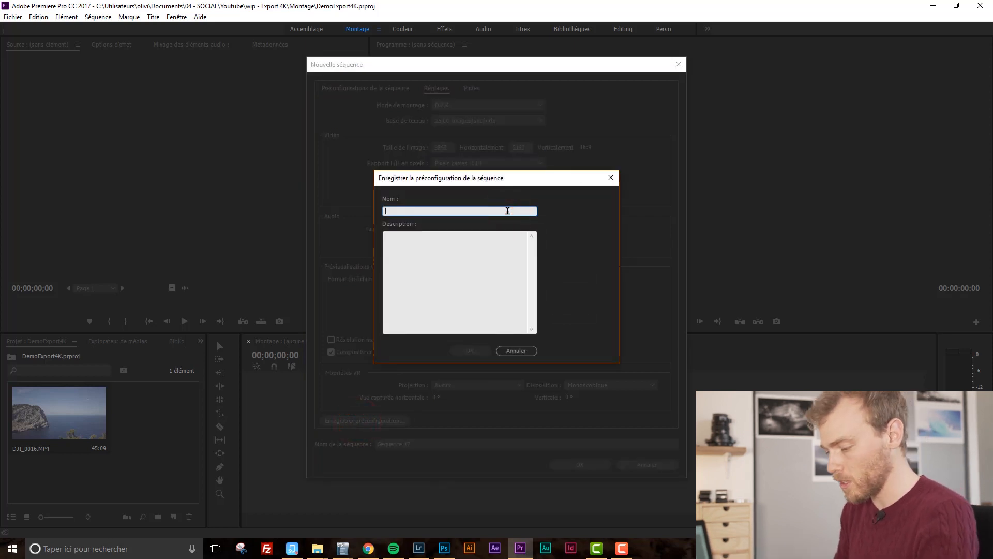
type("Sequence UHD Test")
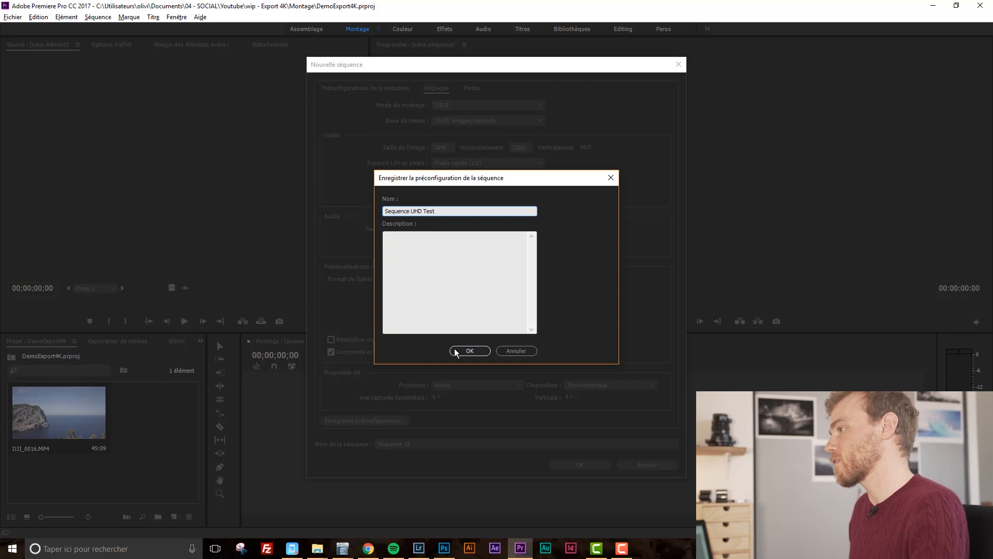
left_click(481, 351)
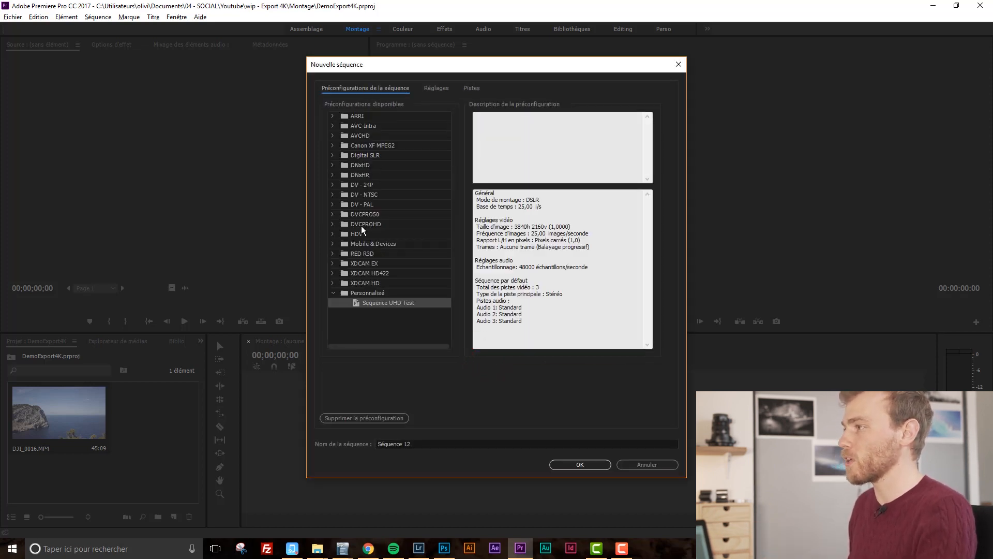
Select the Sequence UHD Test preset under Personnalisé, then cancel the New Sequence dialog.
left_click(368, 293)
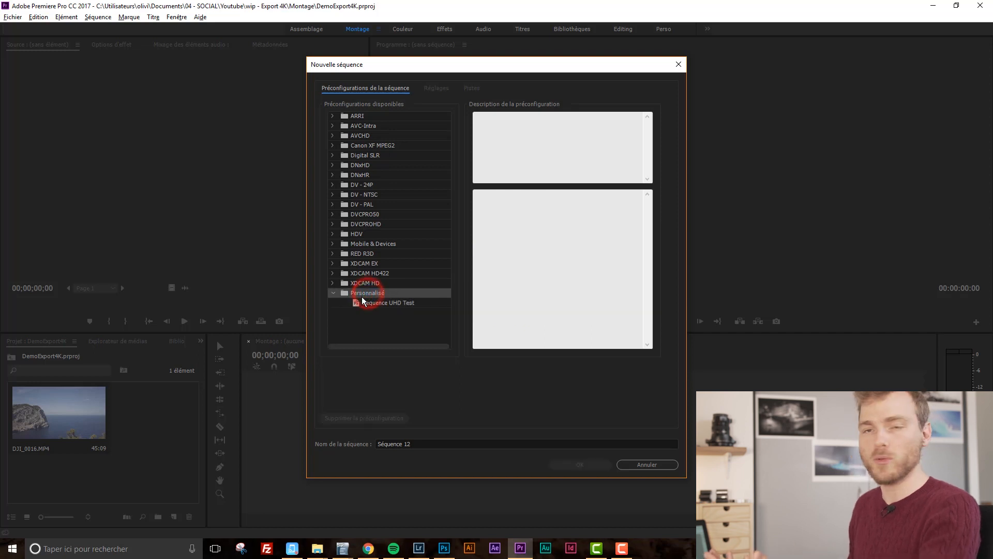
left_click(377, 305)
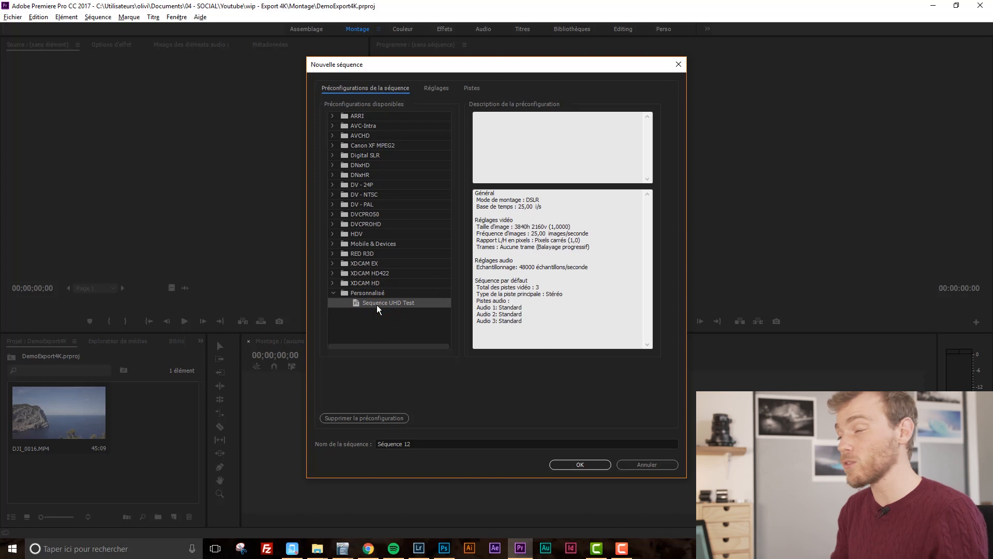
left_click(649, 467)
left_click(144, 463)
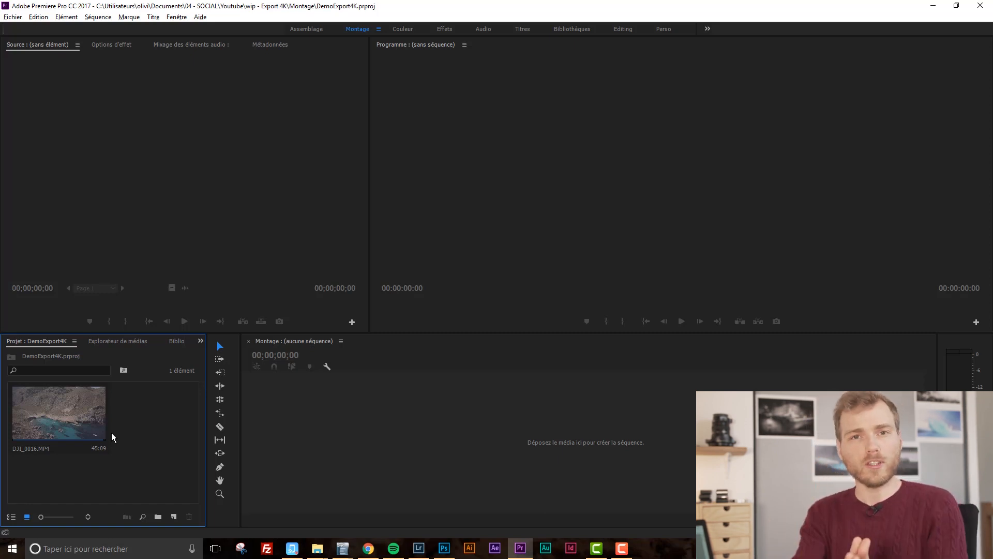
Create a sequence by dropping the DJI_0016.MP4 clip onto the empty timeline.
mouse_move(58, 405)
left_mouse_down()
mouse_move(190, 442)
mouse_move(332, 429)
left_mouse_up()
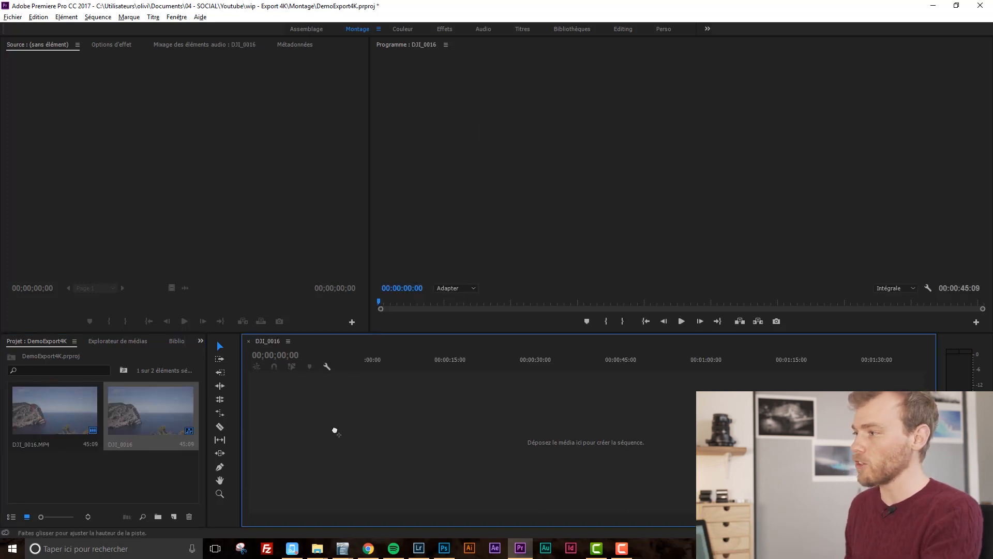
left_click(122, 442)
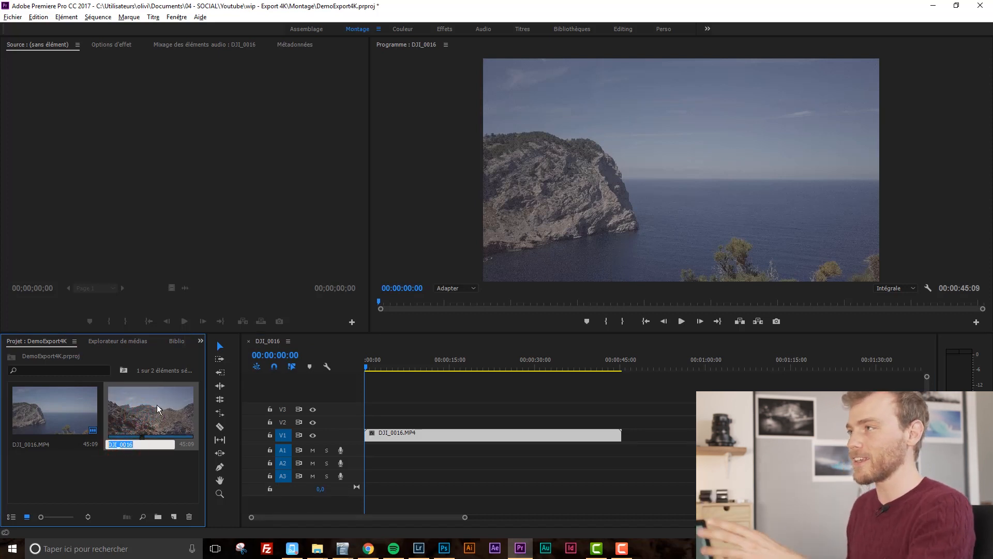
Open the new sequence's settings to review them and close with OK.
left_click(98, 16)
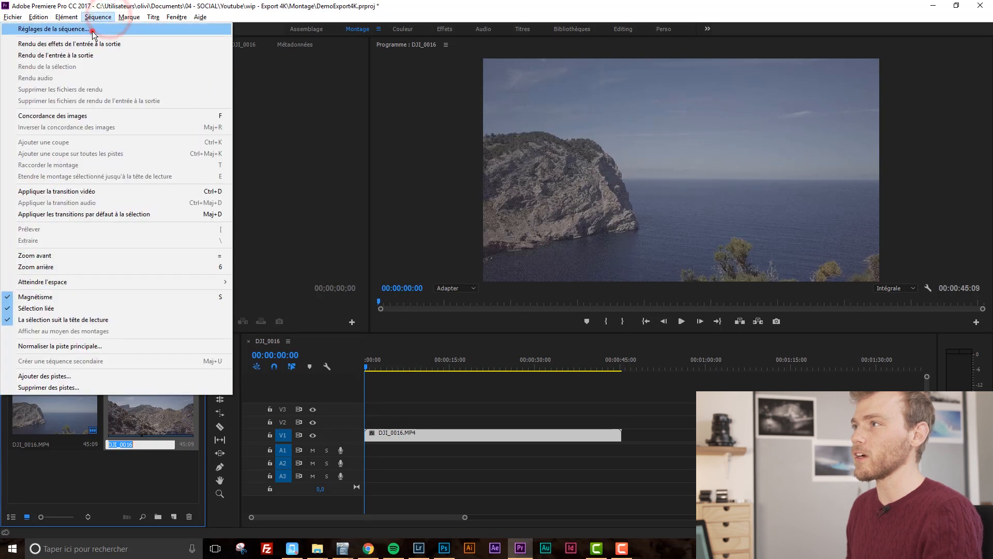
left_click(92, 31)
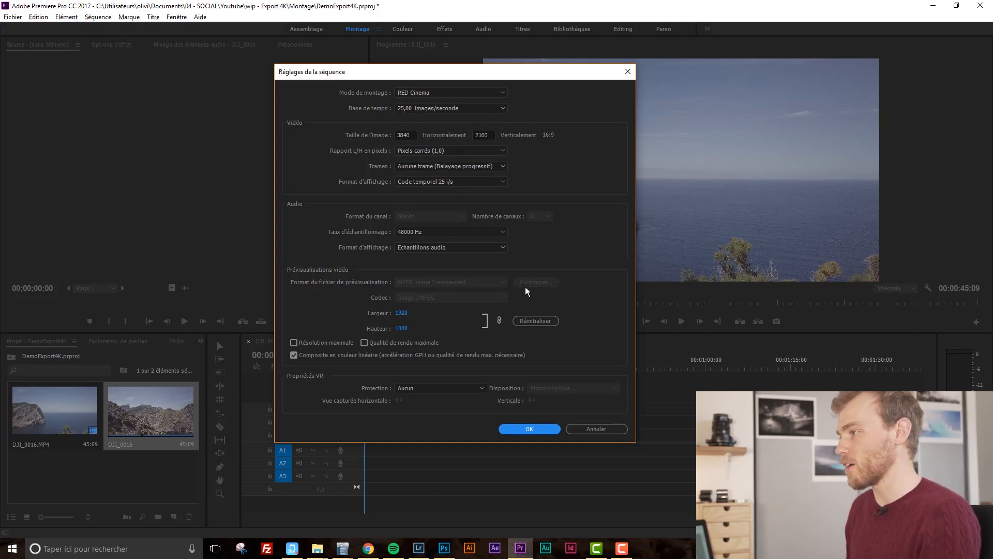
left_click(538, 426)
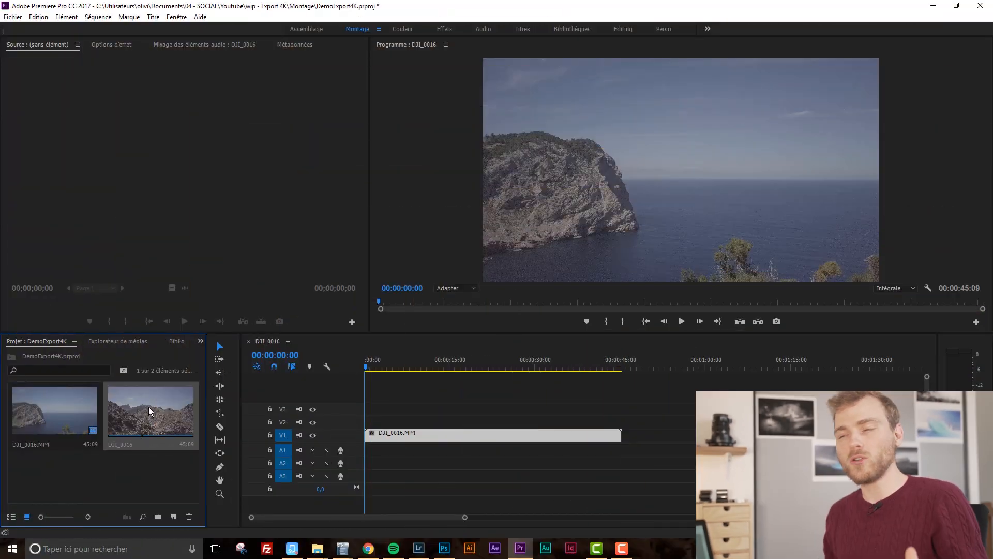
Rename the new sequence to Séquence 4K in the project panel.
left_click(126, 444)
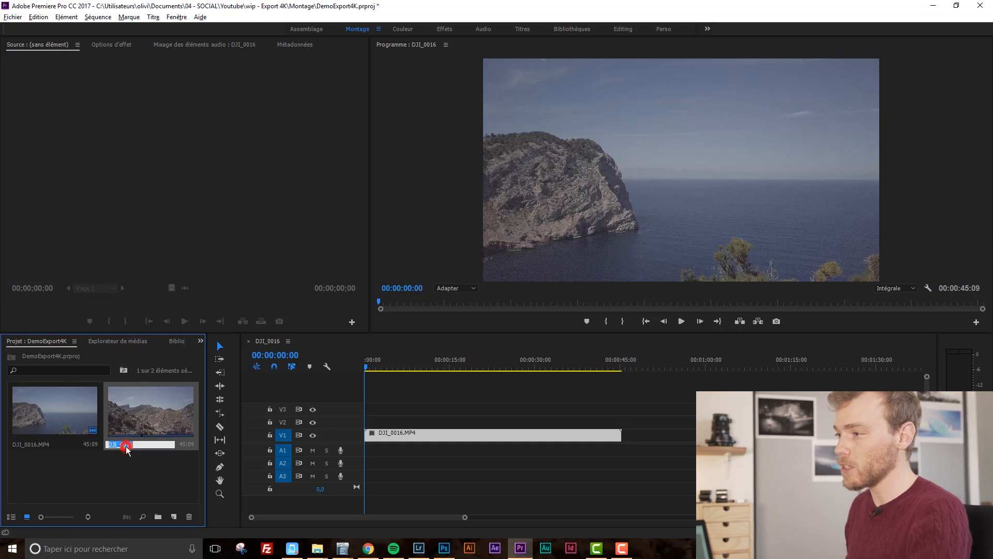
type("Séquence 4K")
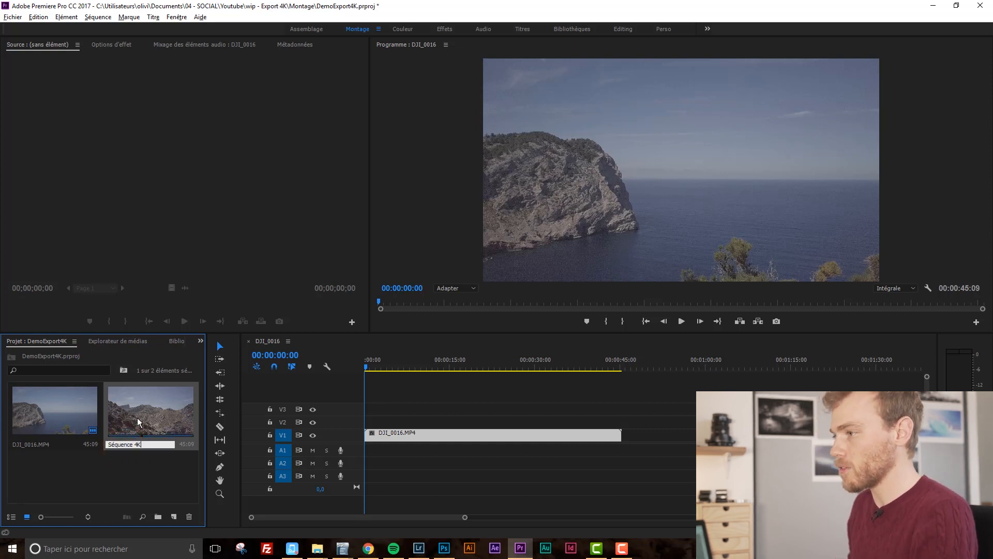
left_click(120, 479)
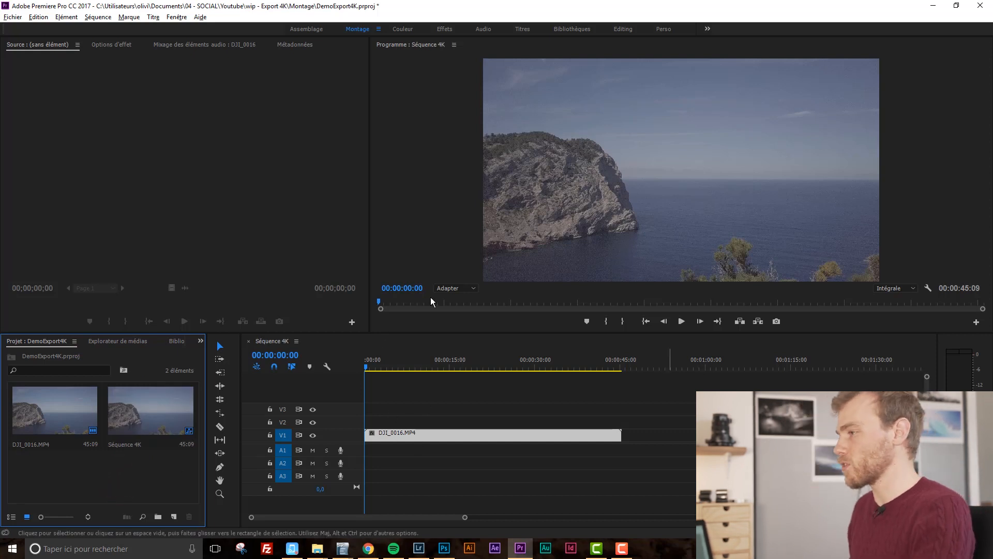
Shift the DJI_0016.MP4 clip slightly later along the V1 track.
left_click_drag(440, 437, 478, 434)
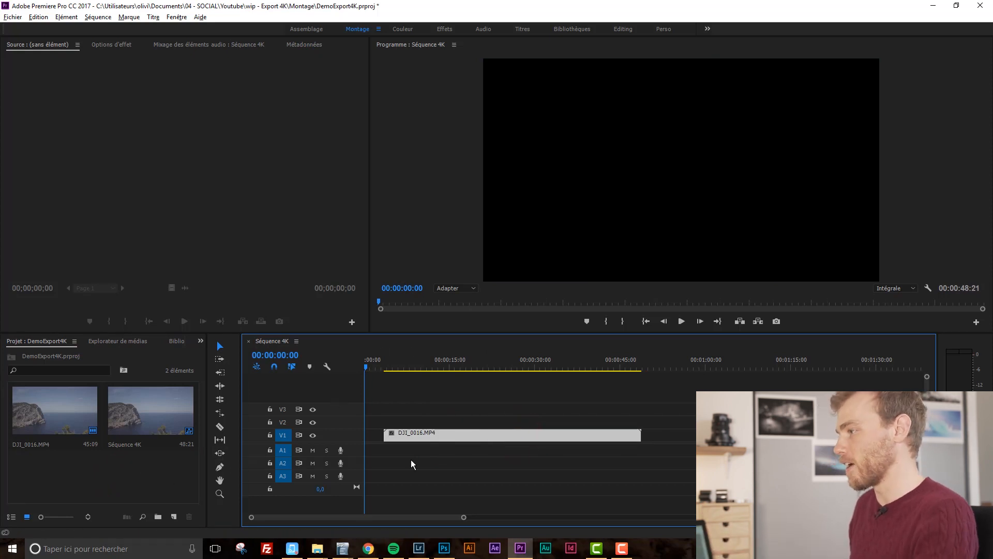
double_click(497, 436)
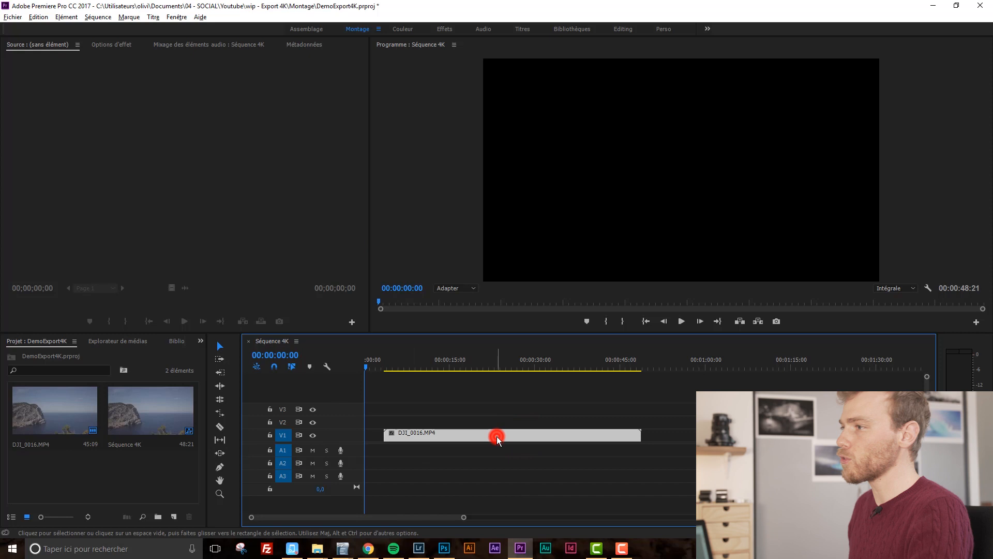
Trim the drone clip in the source monitor with an in point at 00:00:17:19 and an out point at 00:00:34:23.
left_click_drag(26, 297, 147, 303)
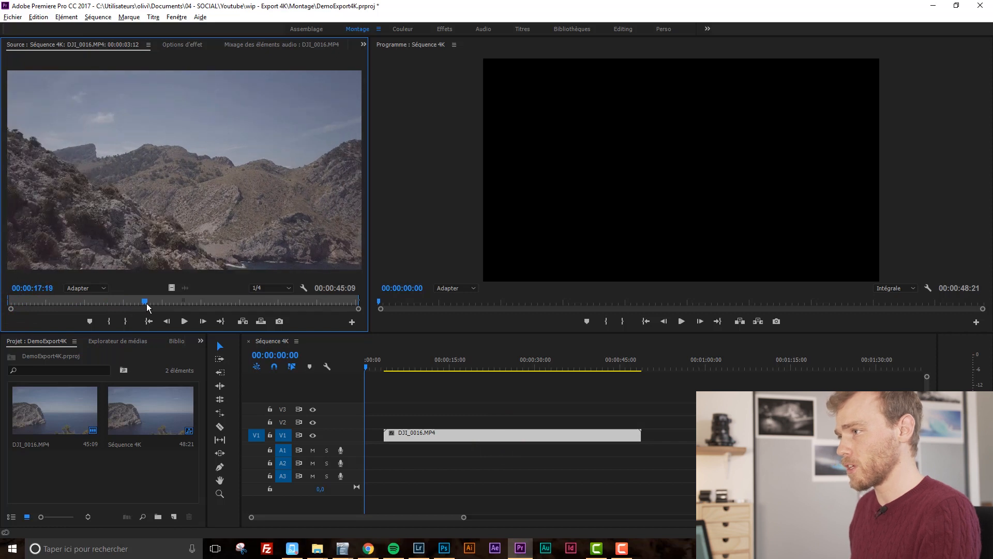
left_click(109, 321)
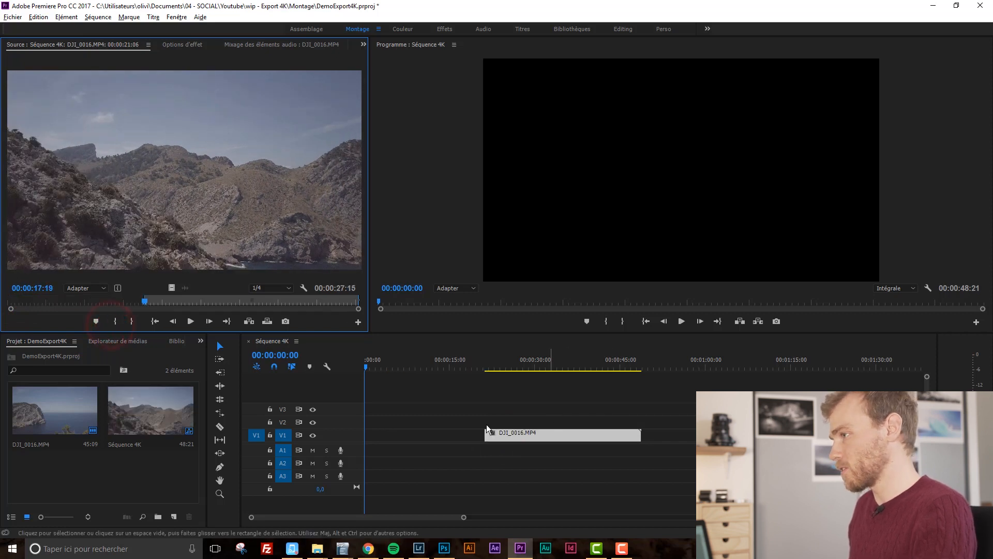
left_click_drag(164, 305, 278, 308)
left_click(132, 321)
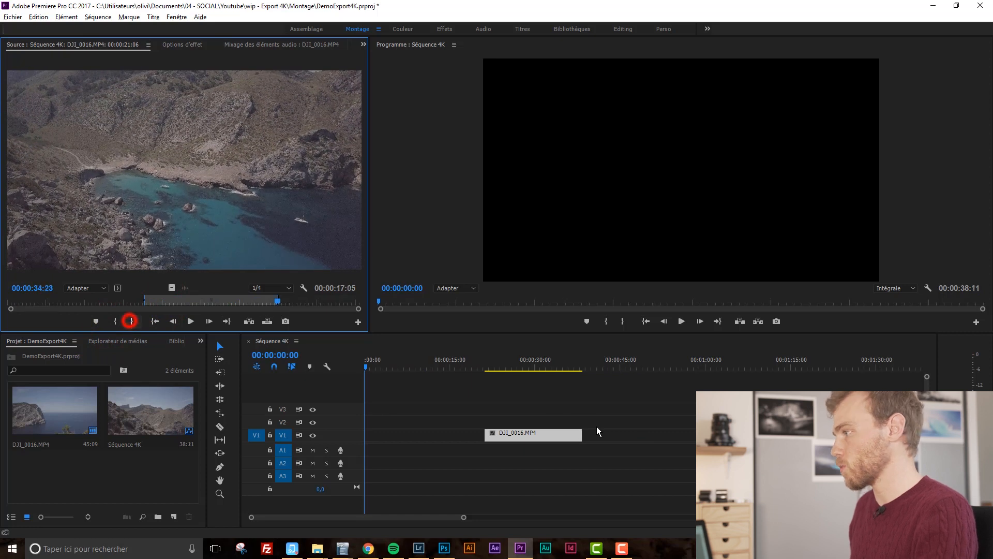
Move the trimmed clip along V1 so it starts at the playhead at 00:00:11:12.
left_click_drag(471, 436, 483, 433)
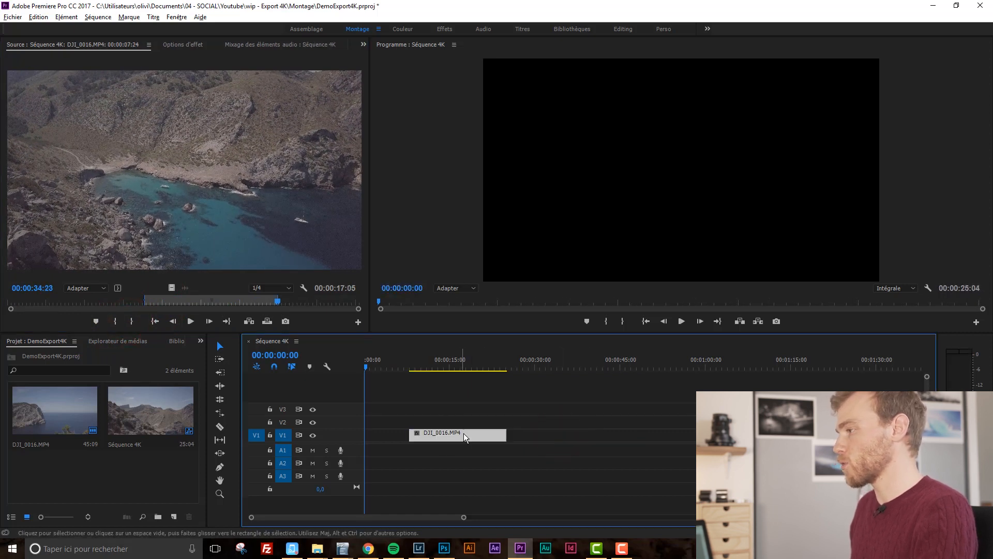
mouse_move(414, 365)
left_mouse_down()
mouse_move(479, 365)
mouse_move(431, 364)
left_mouse_up()
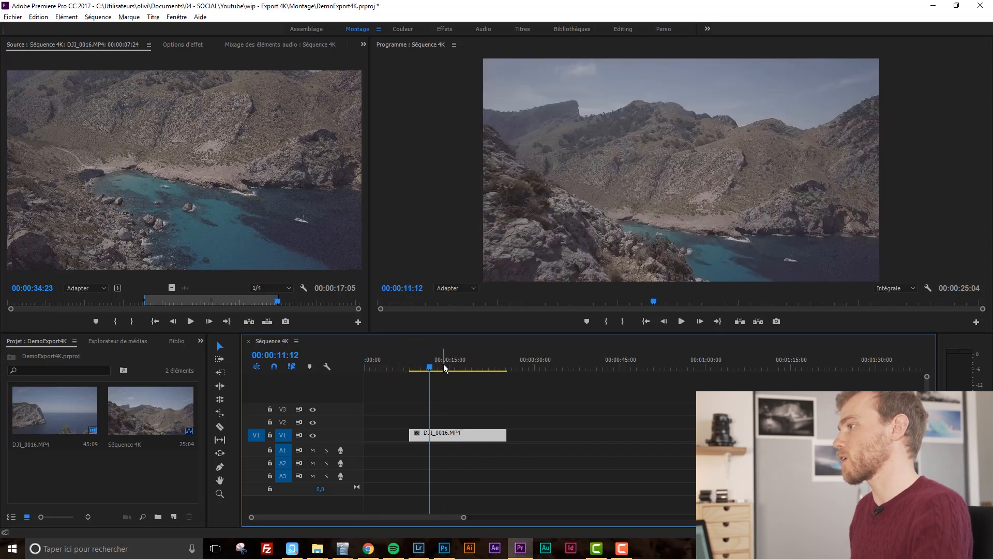
left_click_drag(464, 436, 485, 435)
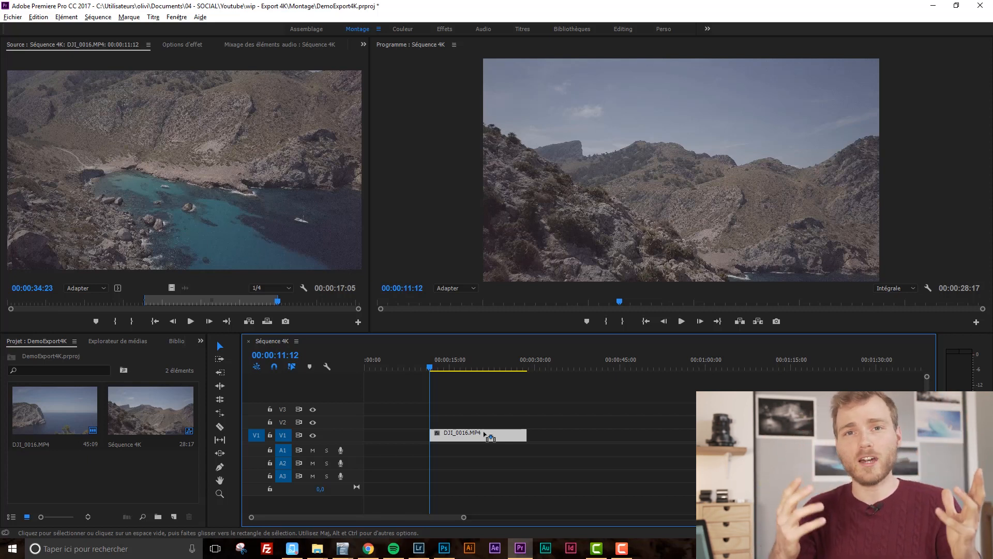
left_click_drag(432, 365, 432, 365)
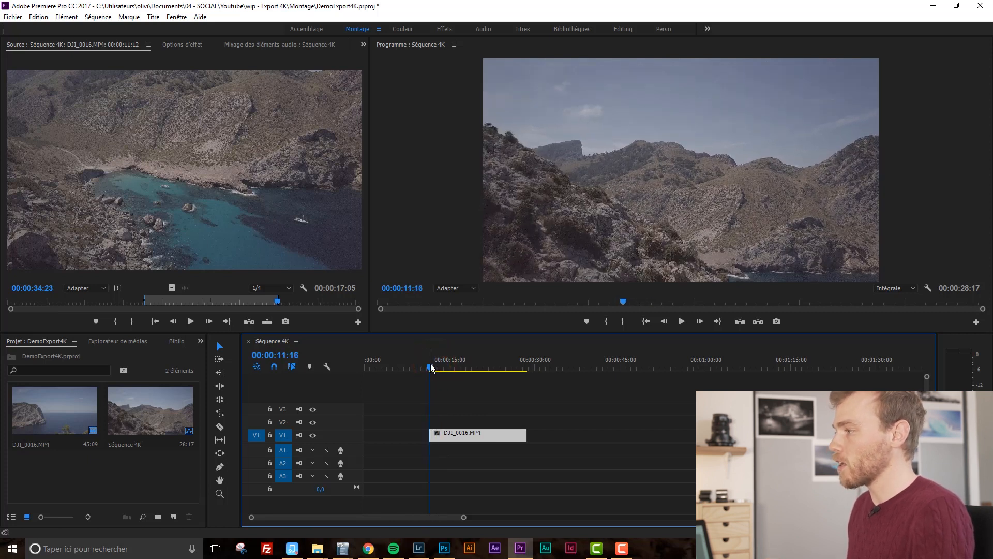
Mark sequence in and out points at the clip's start and end from the timeline ruler.
right_click(427, 364)
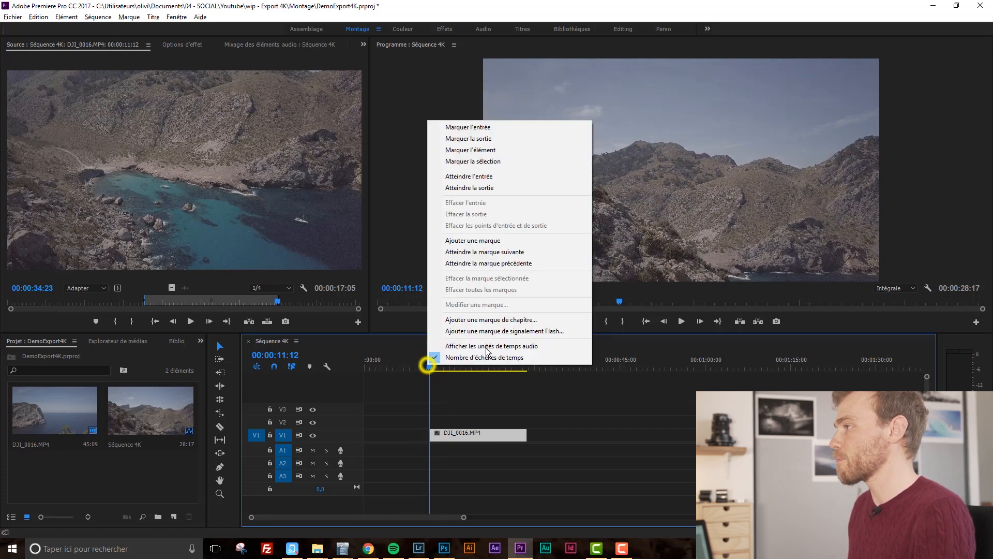
left_click(486, 127)
left_click(527, 364)
right_click(526, 364)
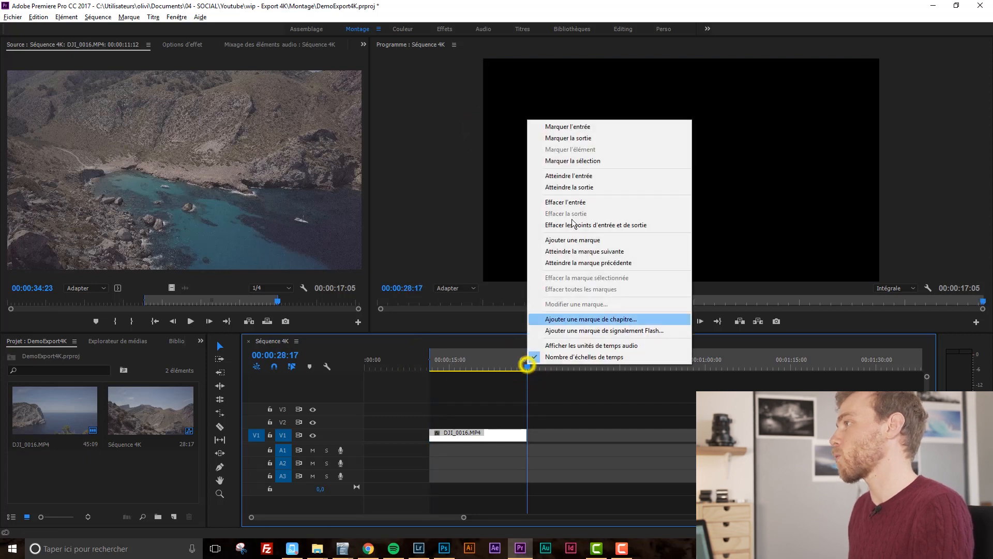
left_click(579, 138)
Mark a shorter sequence in/out range starting at 00:00:16:14 inside the clip.
left_click(454, 364)
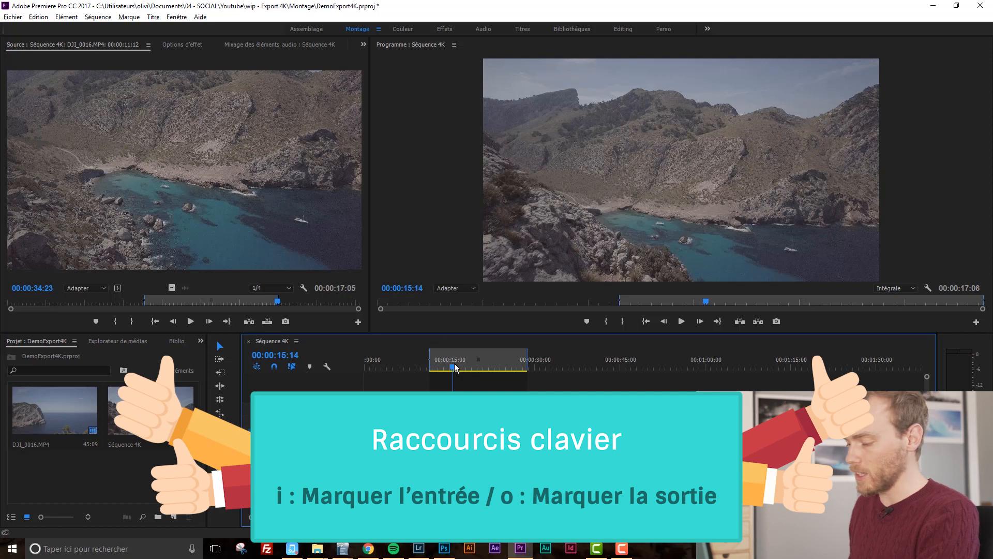
key("i")
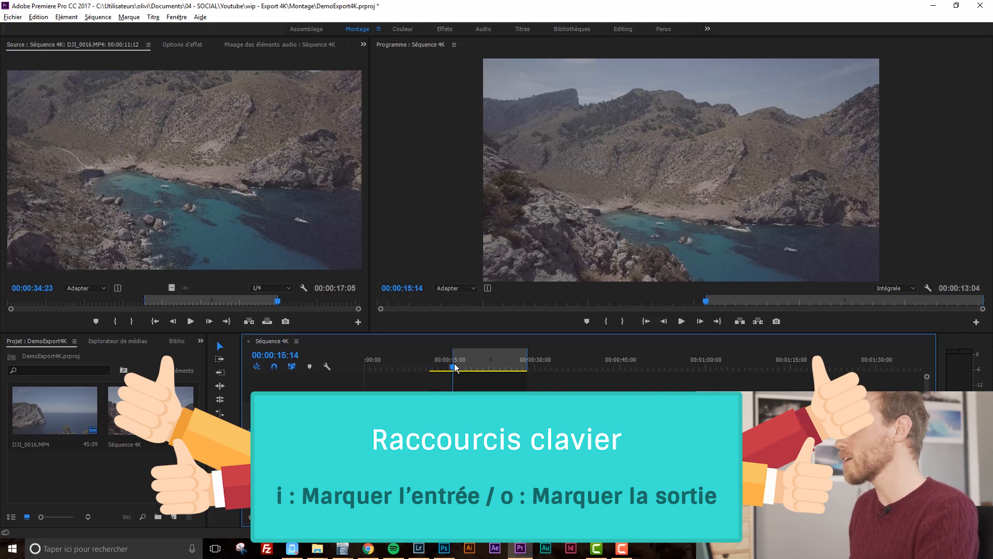
left_click(506, 370)
key("o")
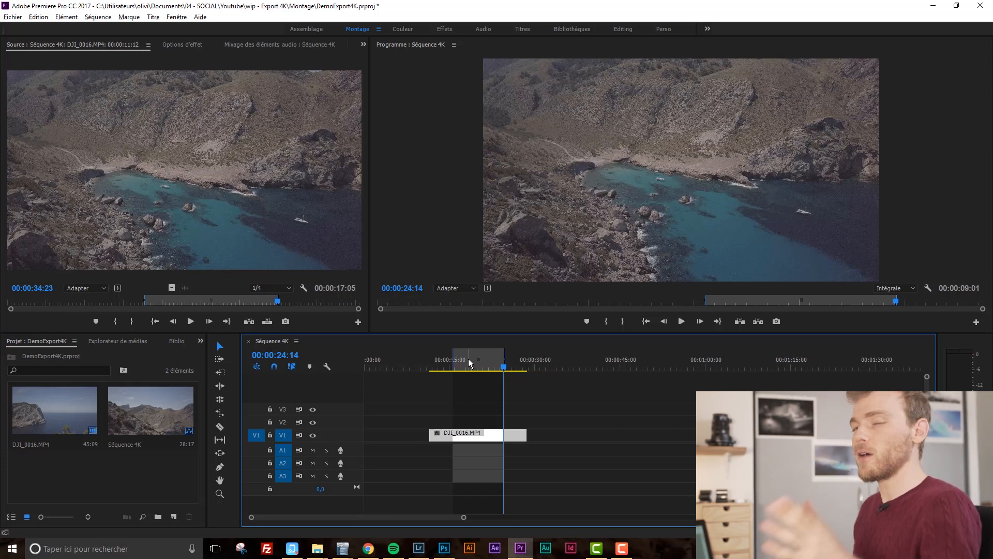
Reset the sequence out point to 00:00:28:17 and the in point to 00:00:11:12 at the clip's ends.
left_click_drag(445, 361, 528, 369)
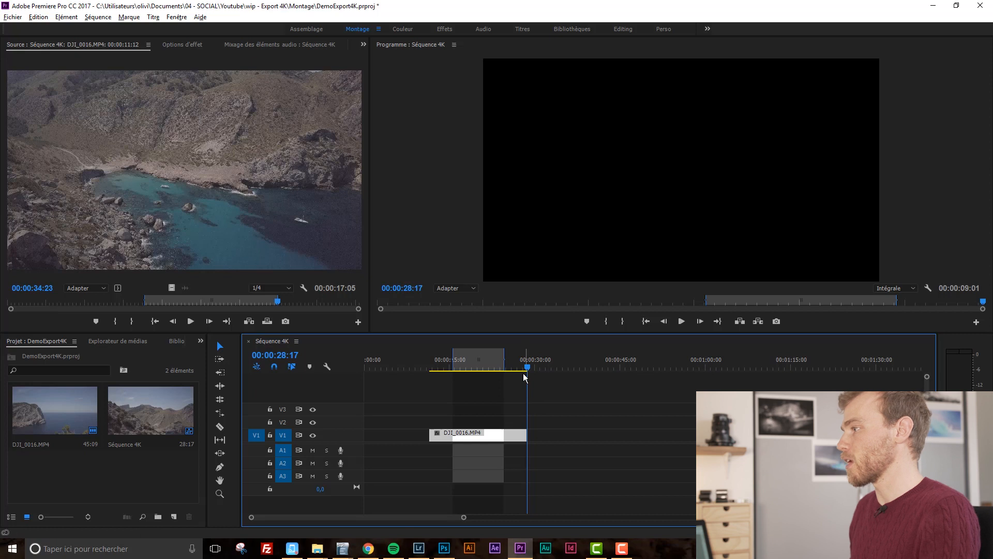
left_click(528, 364)
left_click_drag(528, 362, 531, 368)
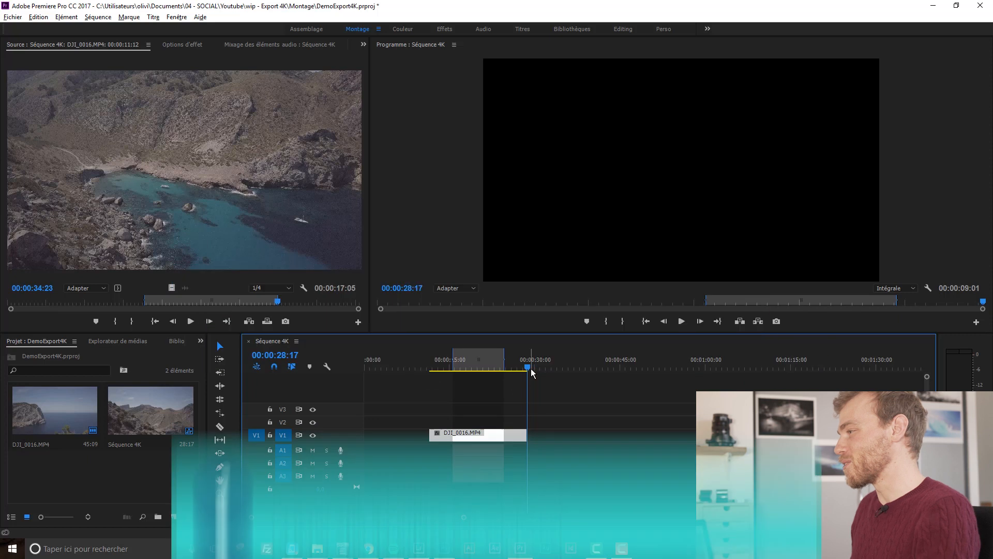
mouse_move(529, 362)
left_mouse_down()
mouse_move(518, 365)
mouse_move(528, 366)
left_mouse_up()
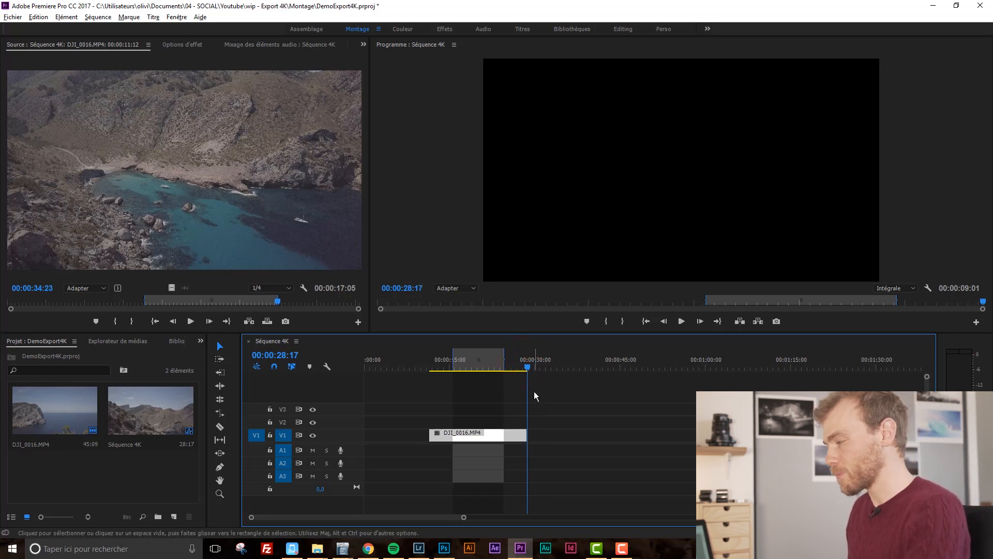
key("o")
left_click_drag(520, 366, 424, 363)
key("i")
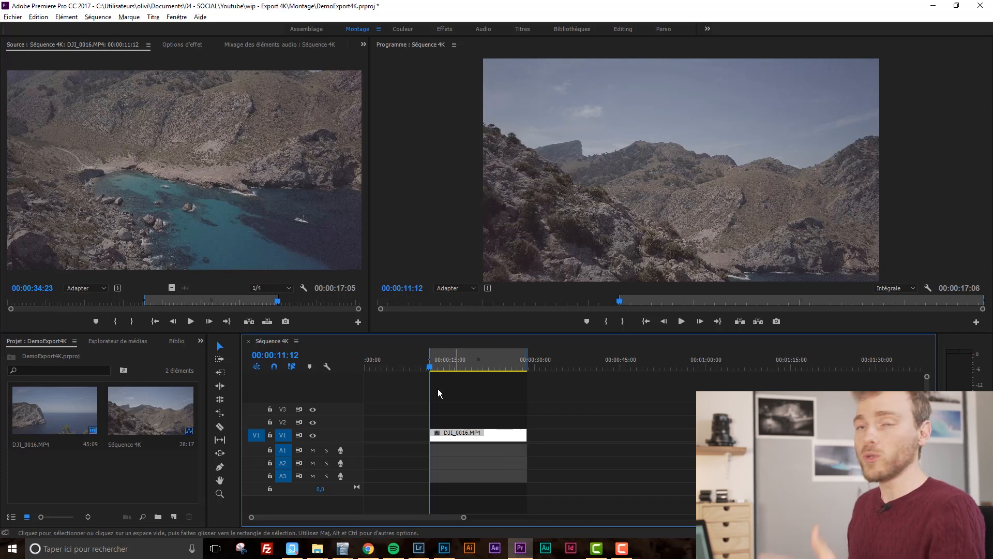
Open the media export settings for the sequence.
left_click(11, 17)
left_click(33, 304)
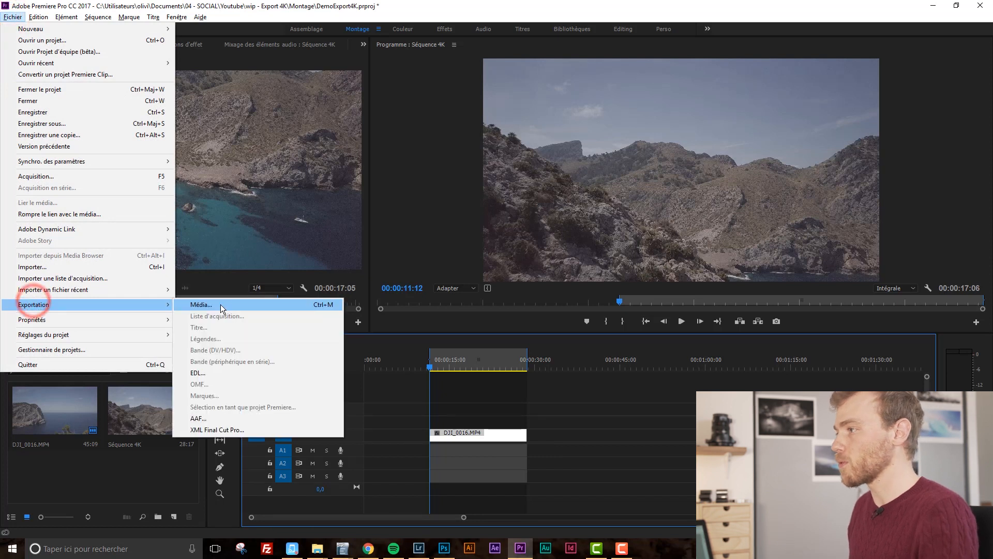
left_click(311, 305)
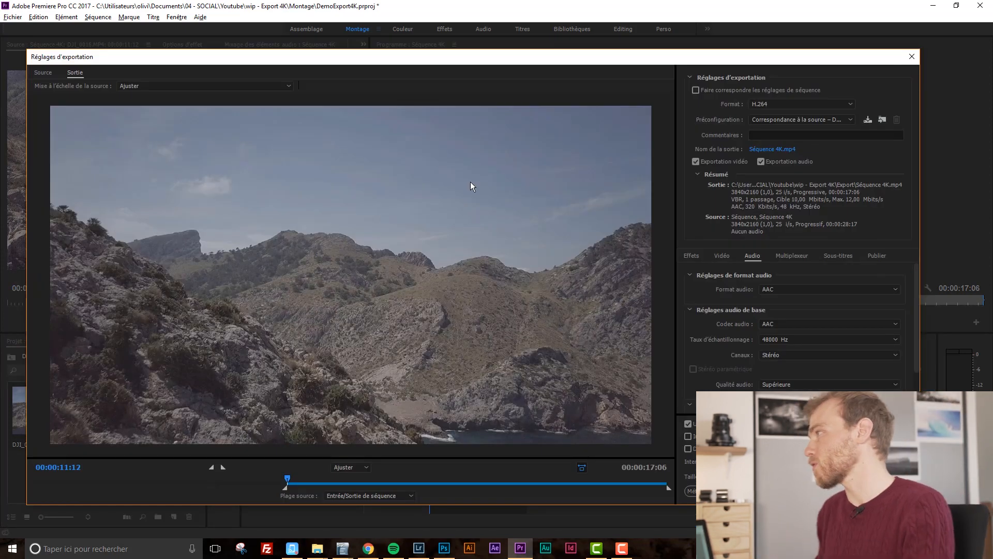
Set the export format to H.264 with the Personnalisée preset.
left_click_drag(793, 51, 793, 42)
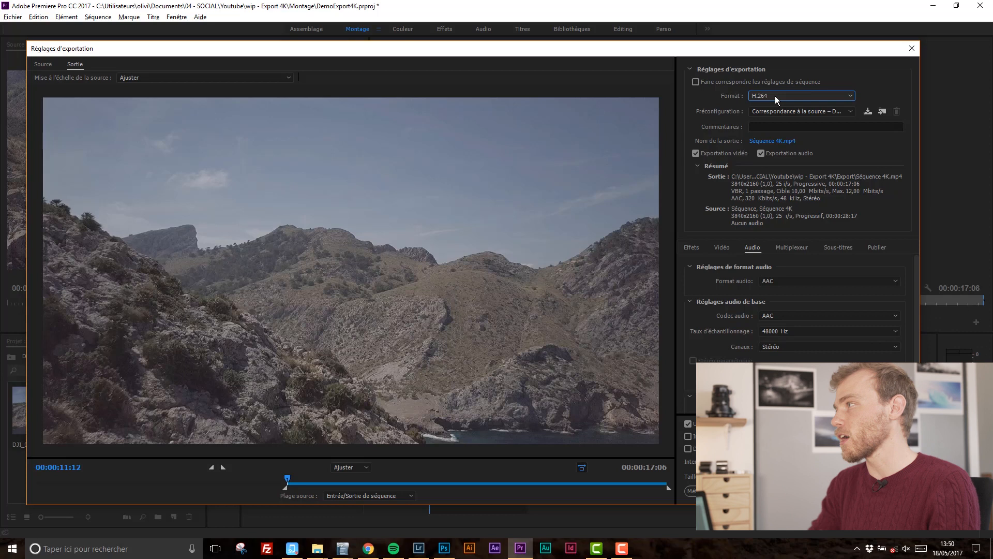
left_click(775, 96)
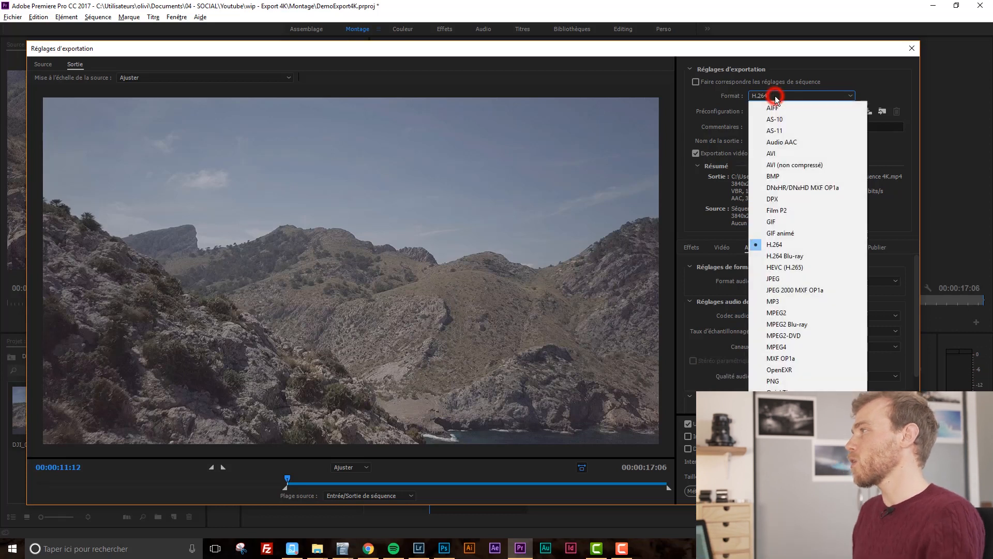
left_click(776, 246)
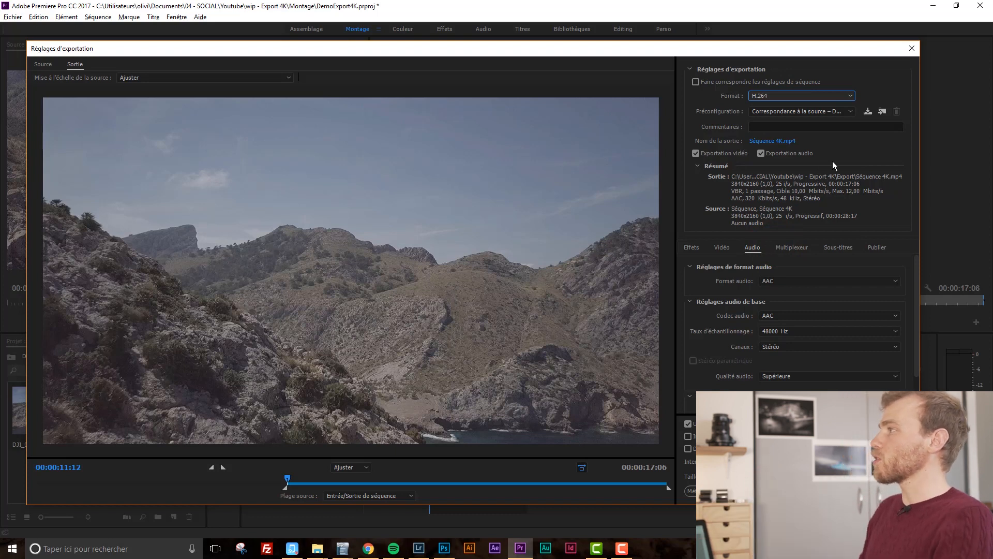
left_click(835, 111)
left_click(556, 17)
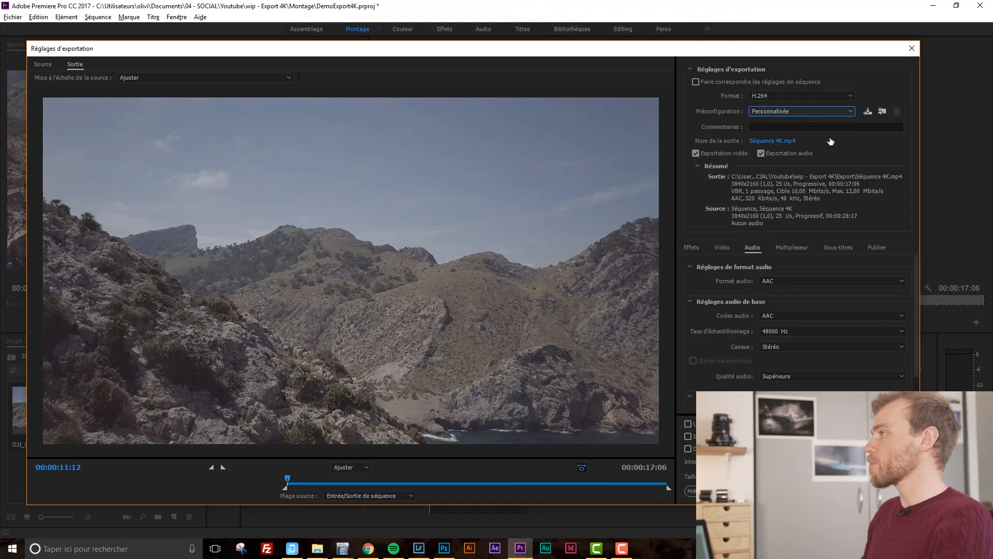
Name the output file Export4KTest.mp4 in the Export folder.
left_click(778, 143)
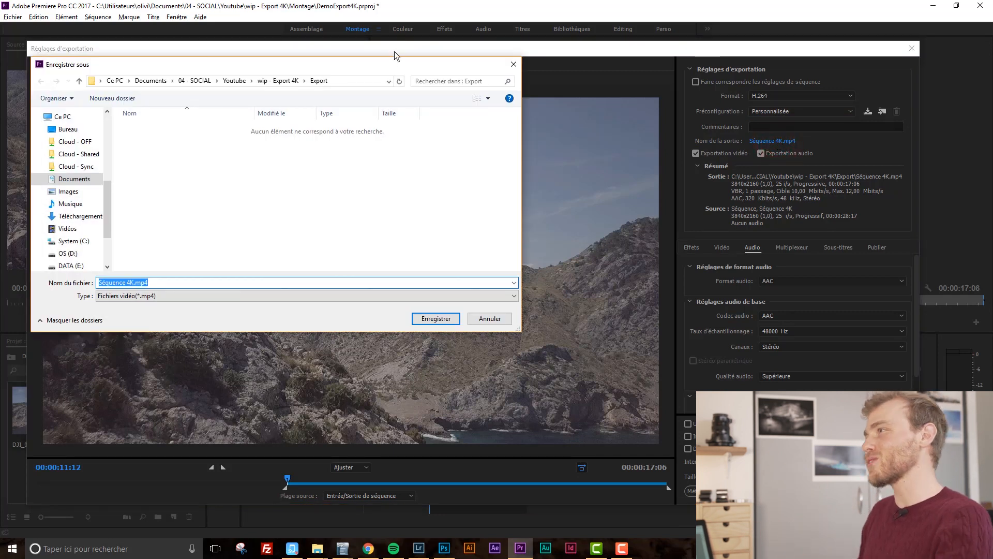
left_click_drag(402, 68, 549, 166)
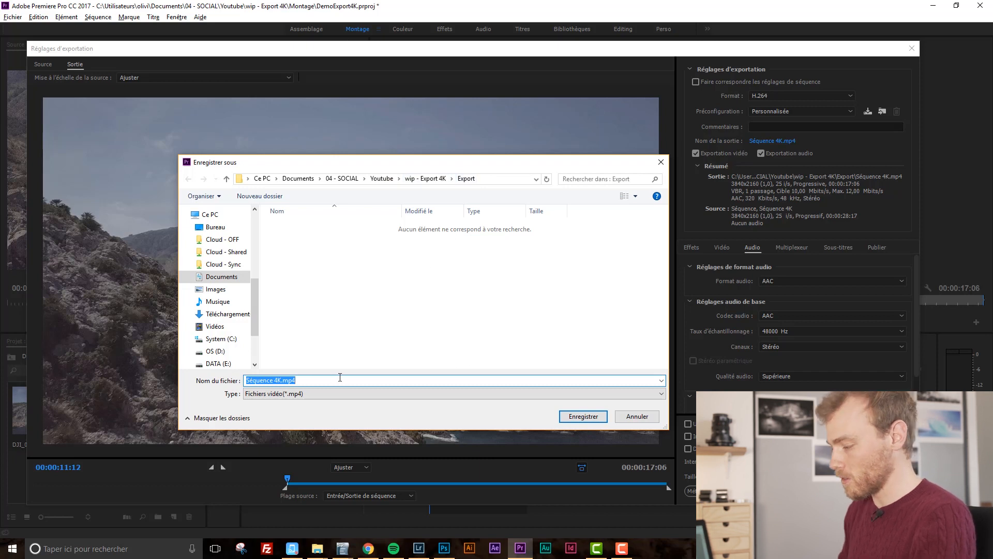
type("Export4")
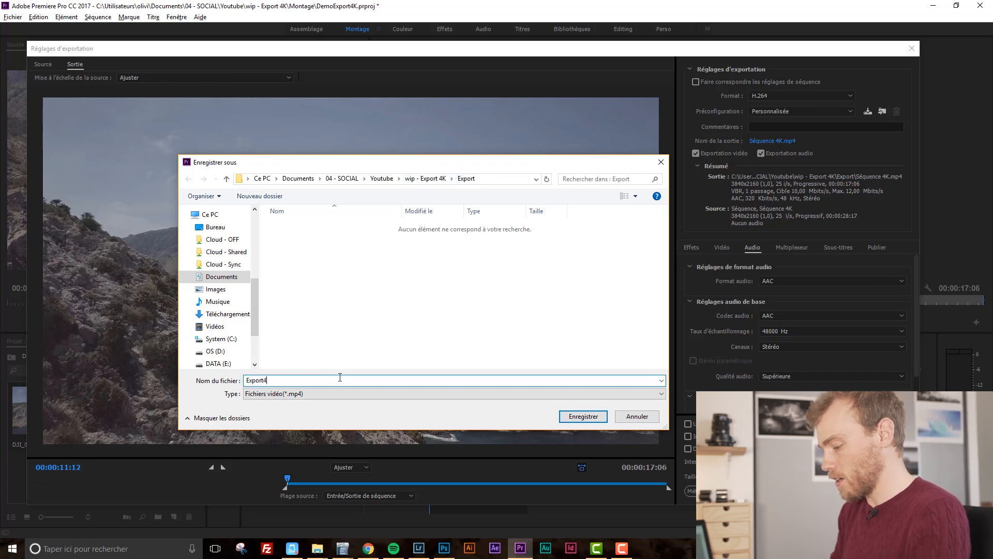
type("KTest")
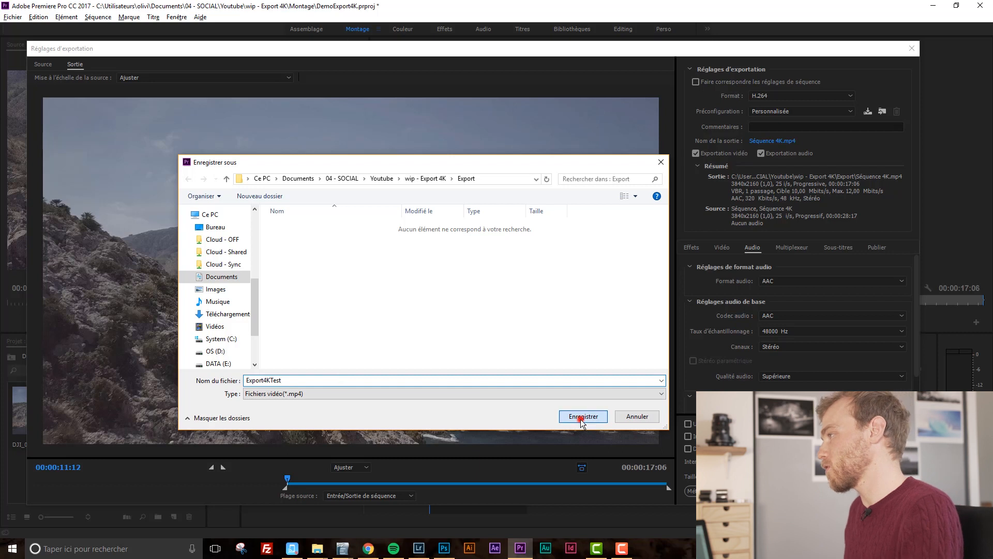
left_click(582, 416)
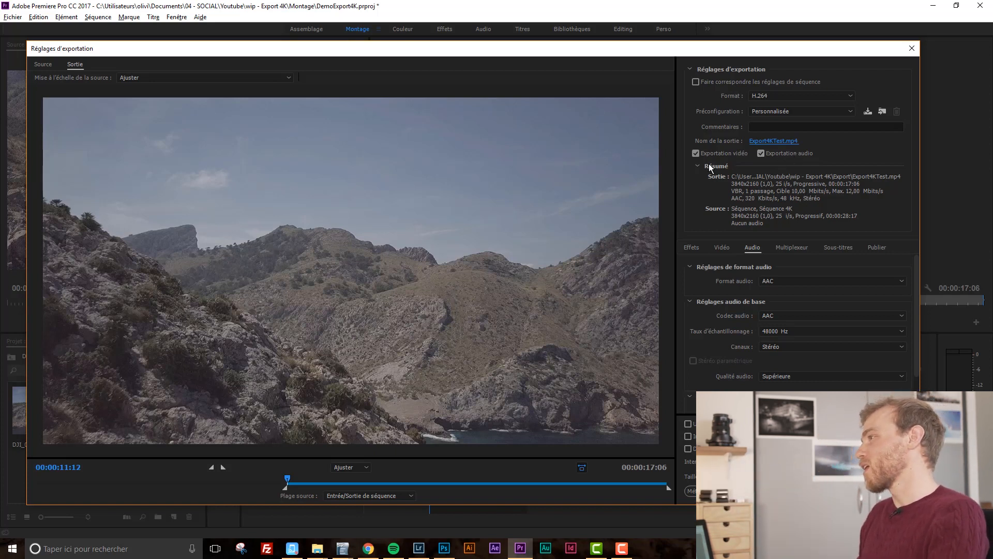
Untick the match-source boxes for frame rate, field order, aspect, TV standard, profile and level in the video settings.
left_click(722, 244)
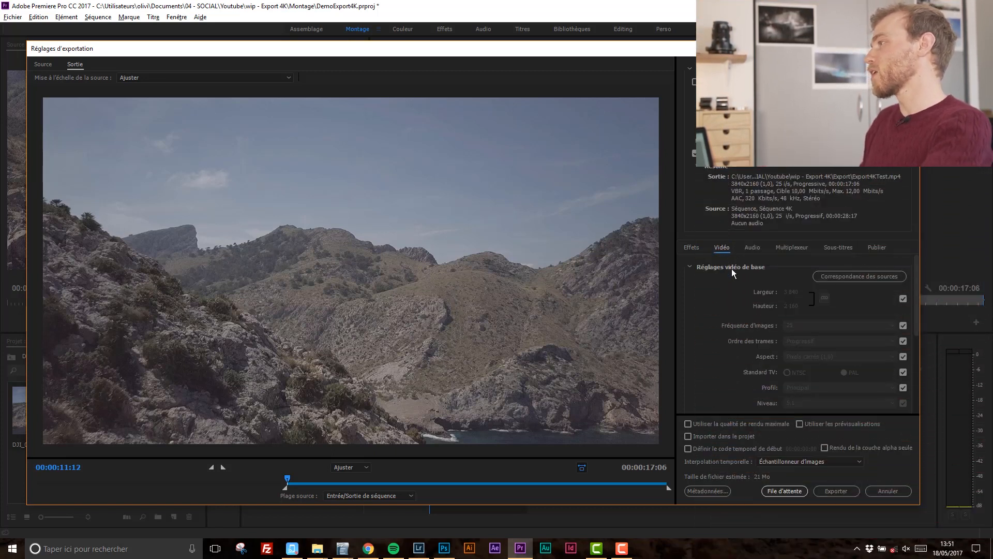
left_click(896, 326)
left_click(897, 341)
left_click(897, 357)
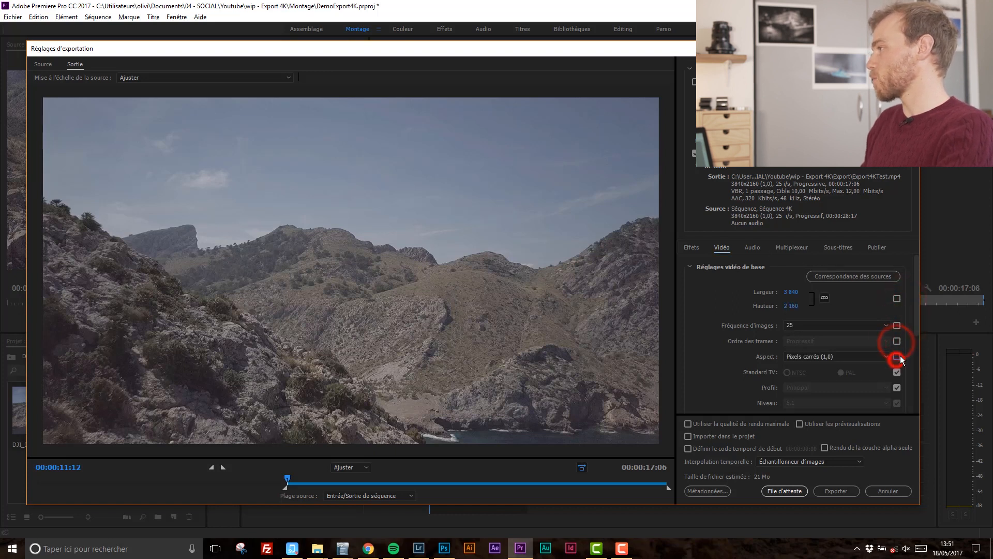
left_click(897, 372)
left_click(897, 388)
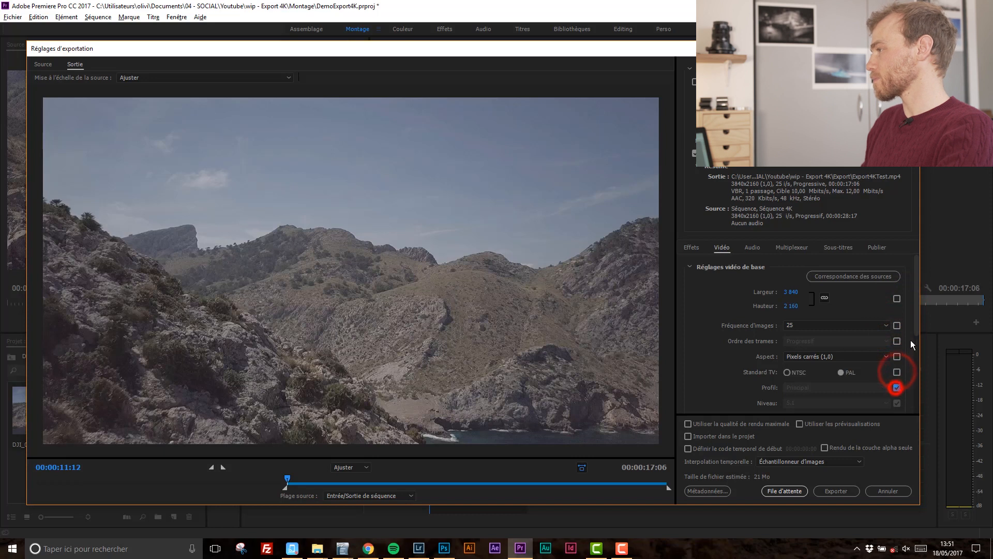
left_click(897, 403)
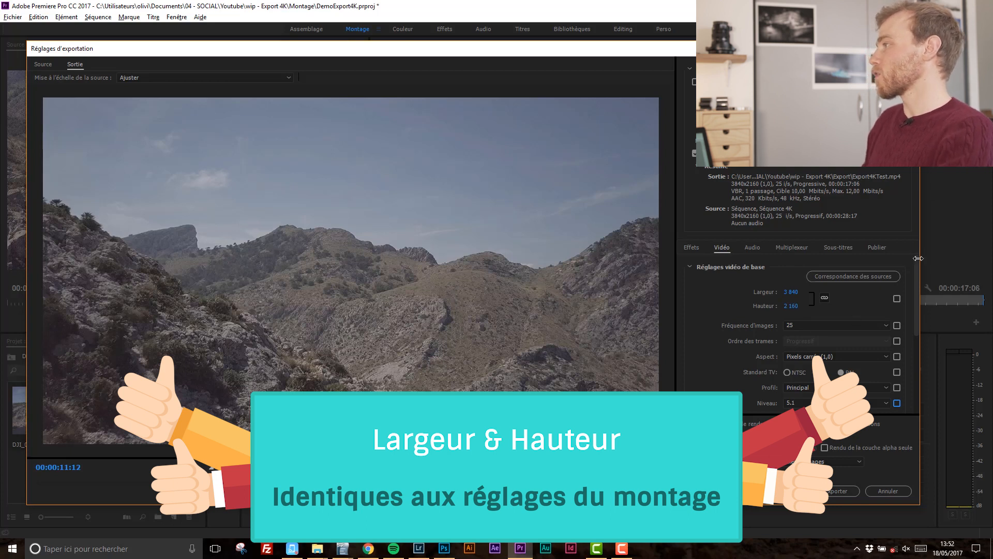
Set the export frame rate to 25.
left_click_drag(918, 266, 917, 278)
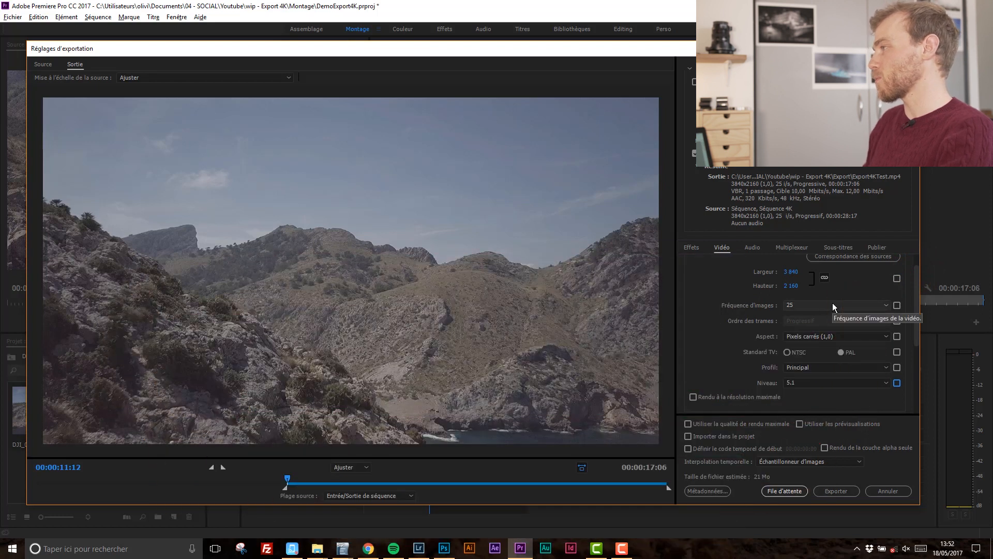
left_click(833, 305)
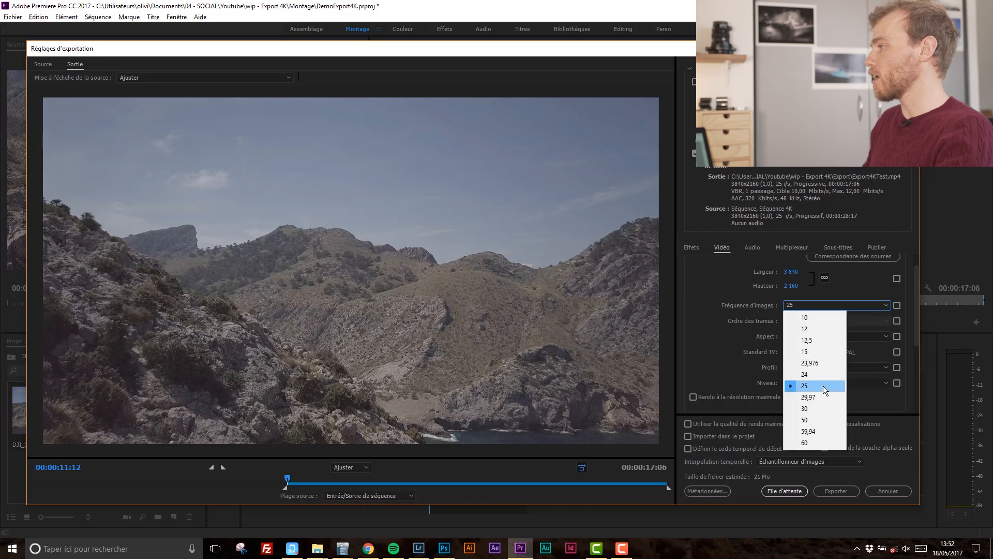
left_click(824, 385)
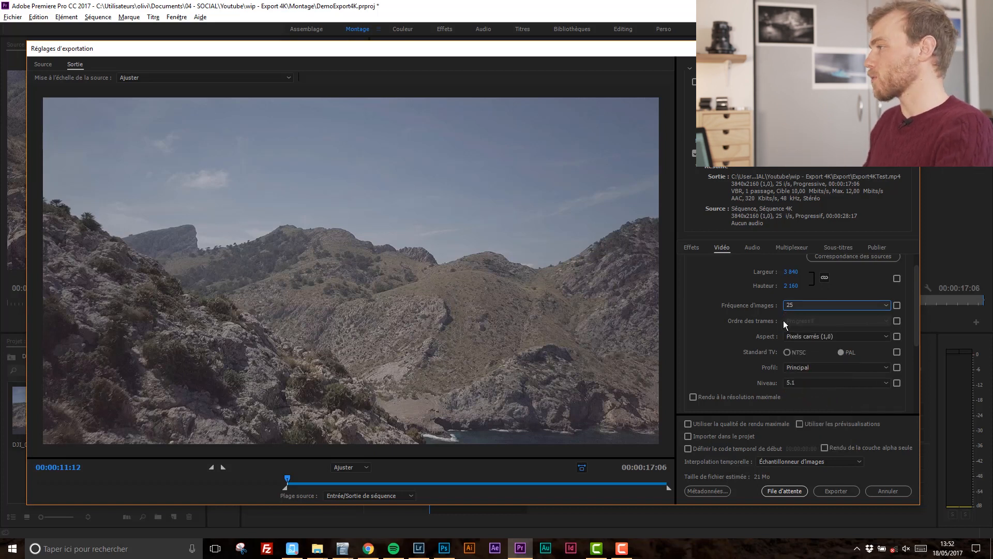
left_click(750, 330)
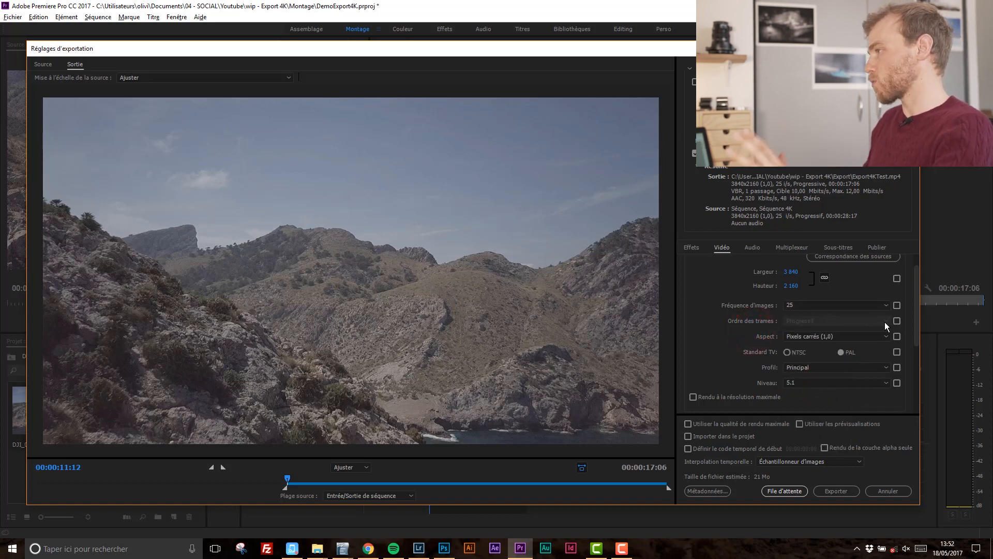
Set the pixel aspect ratio to Pixels carrés (1,0).
left_click(818, 338)
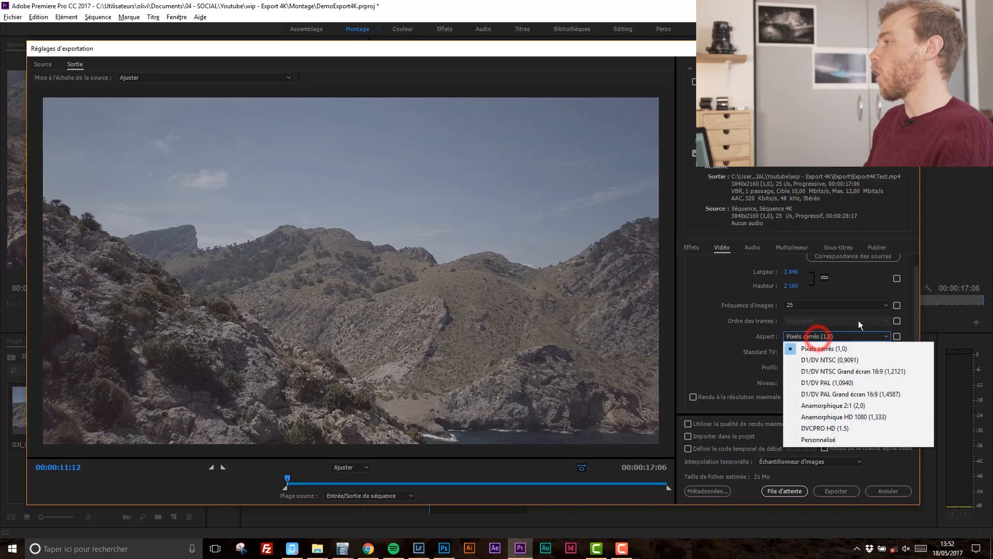
left_click(871, 350)
left_click(738, 331)
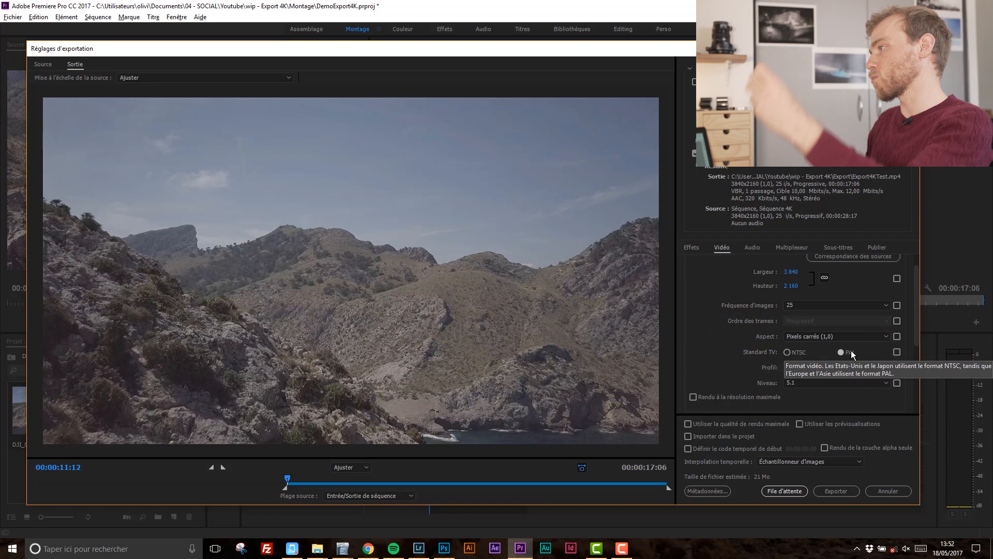
Set the H.264 profile to Supérieur.
left_click(800, 366)
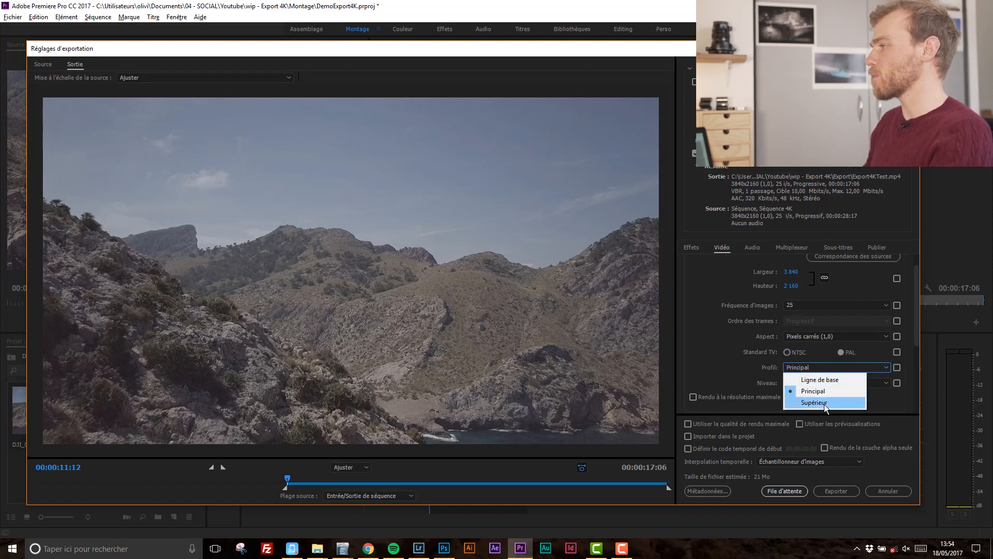
left_click(825, 403)
left_click(753, 366)
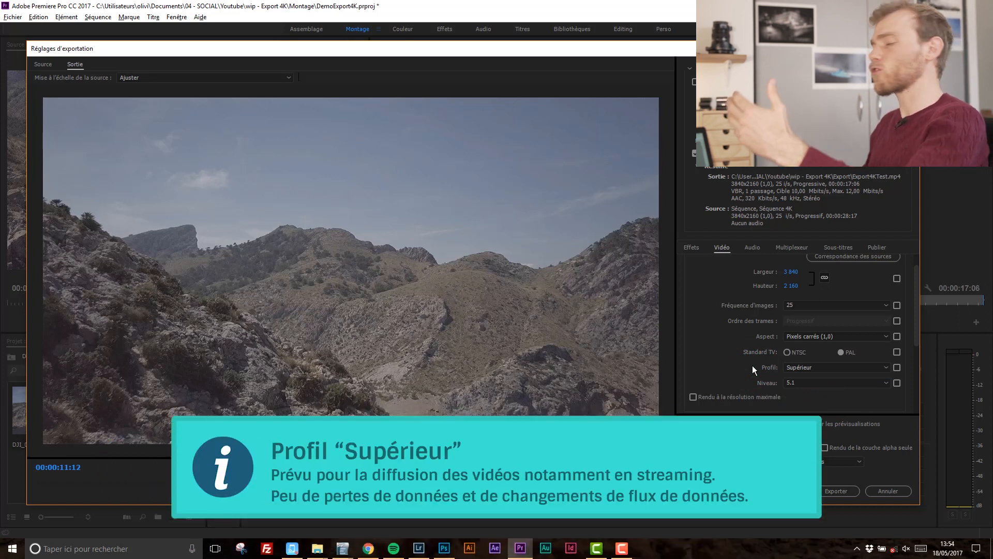
left_click(805, 369)
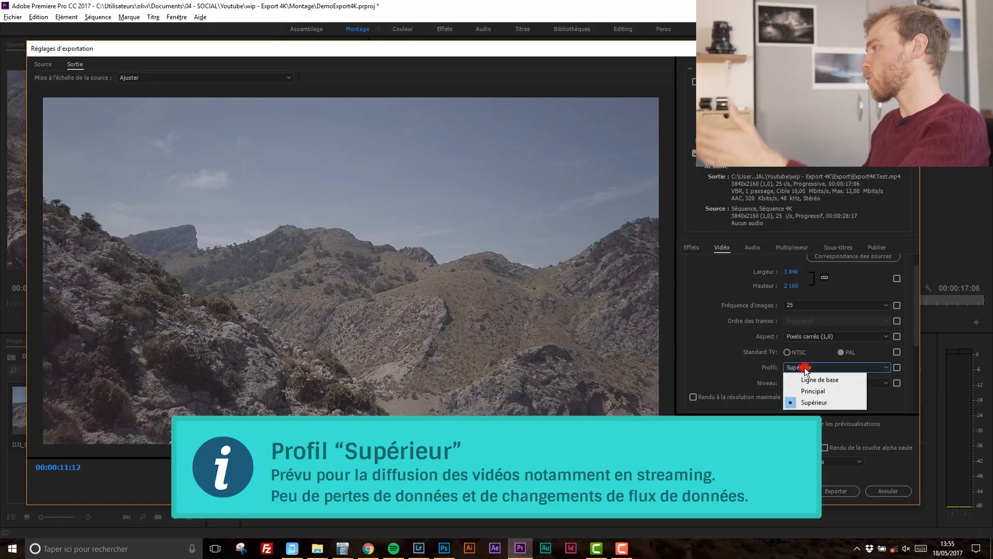
left_click(811, 402)
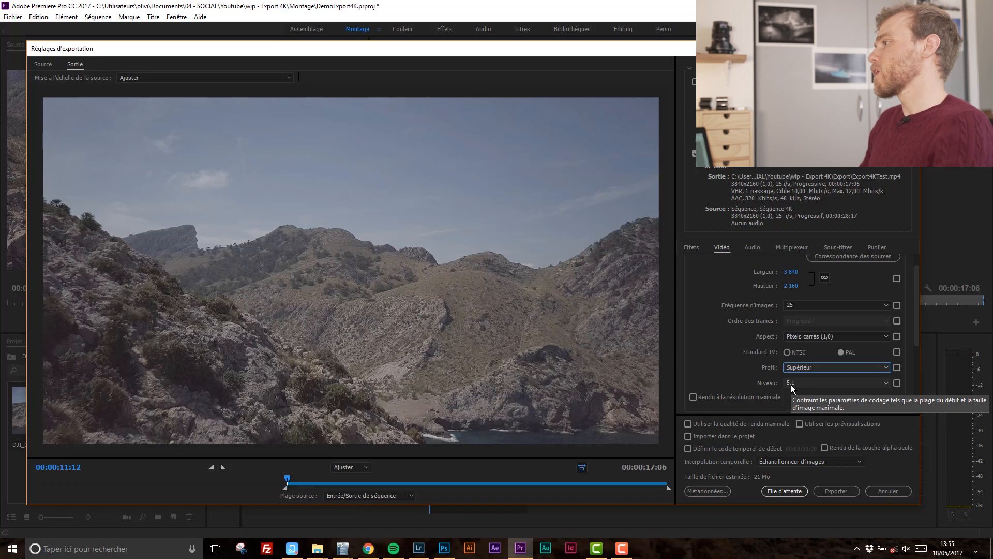
Set the H.264 level to 5.2.
left_click(799, 382)
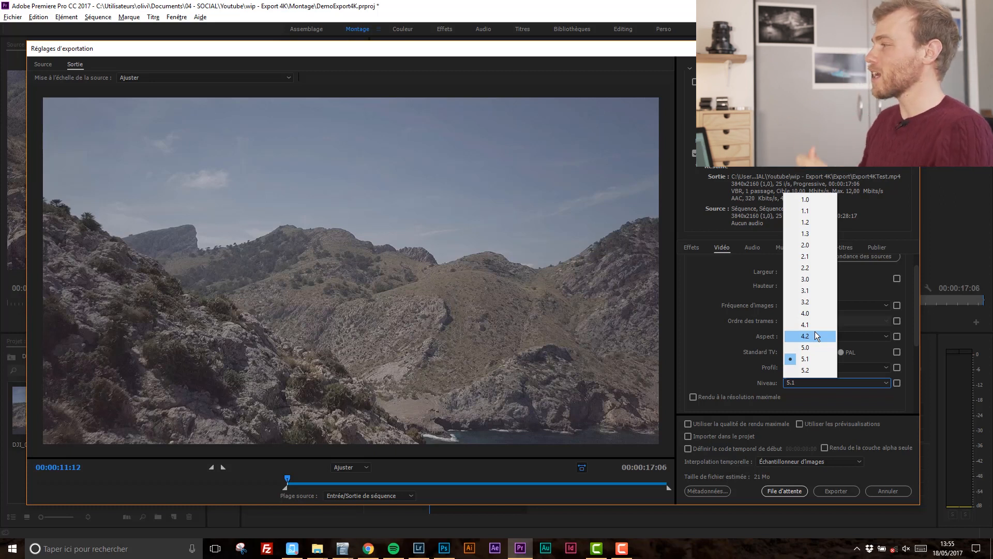
left_click(751, 368)
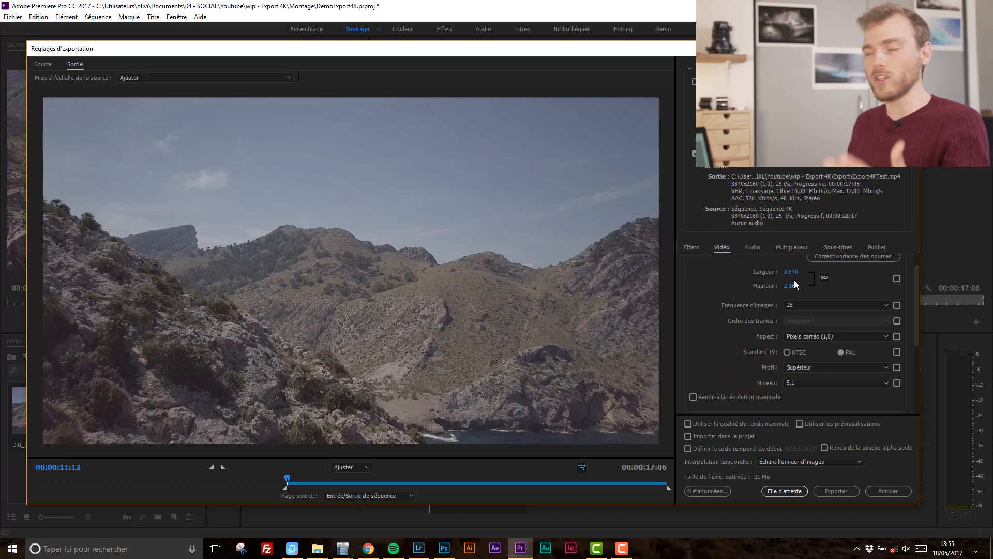
left_click(811, 383)
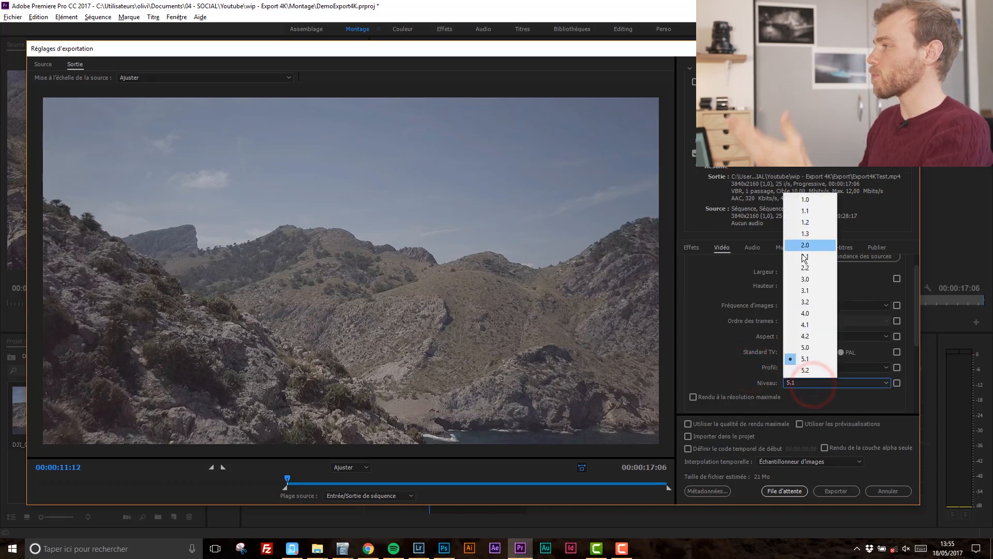
left_click(813, 313)
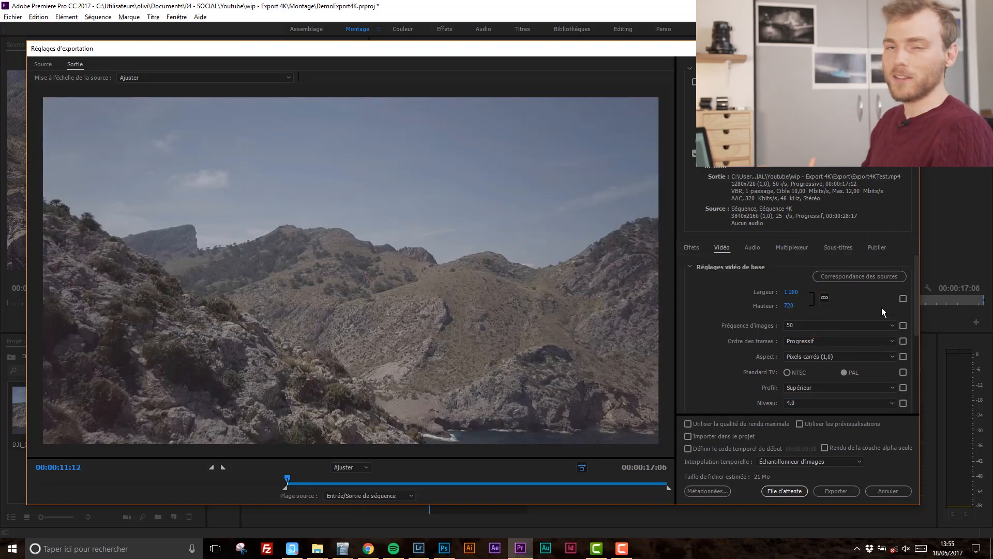
left_click(809, 401)
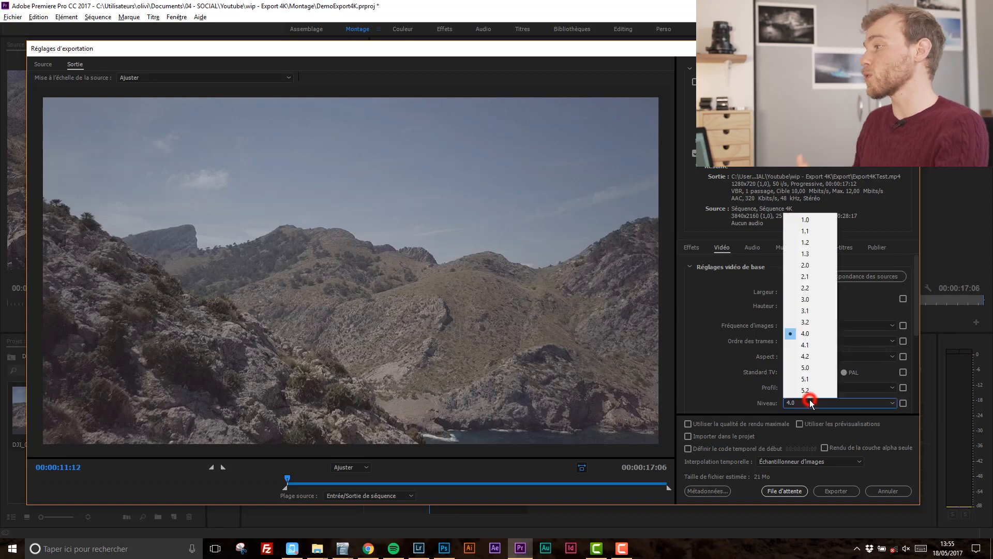
left_click(751, 372)
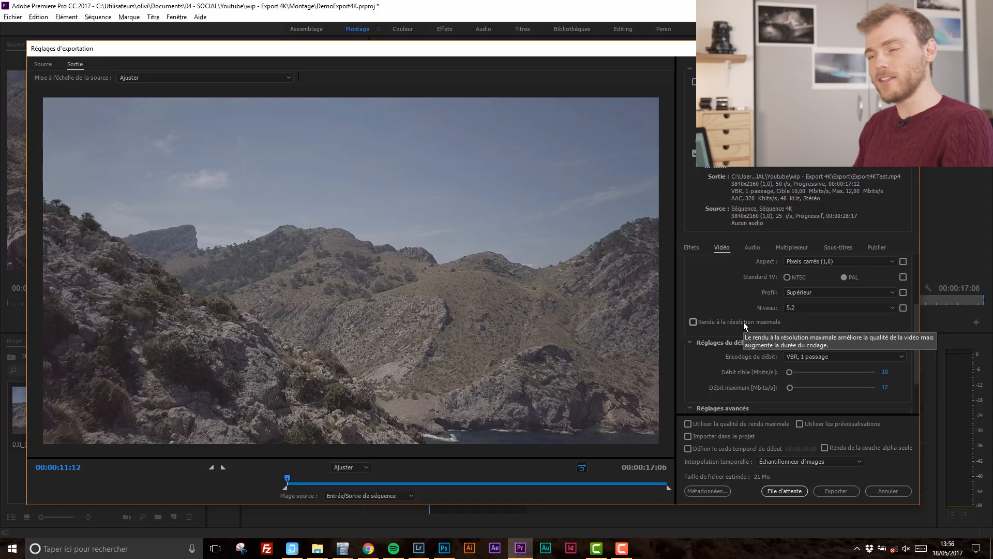
Enable Rendu à la résolution maximale and set the bitrate encoding to CBR.
left_click(743, 322)
scroll(752, 330, "down", 2)
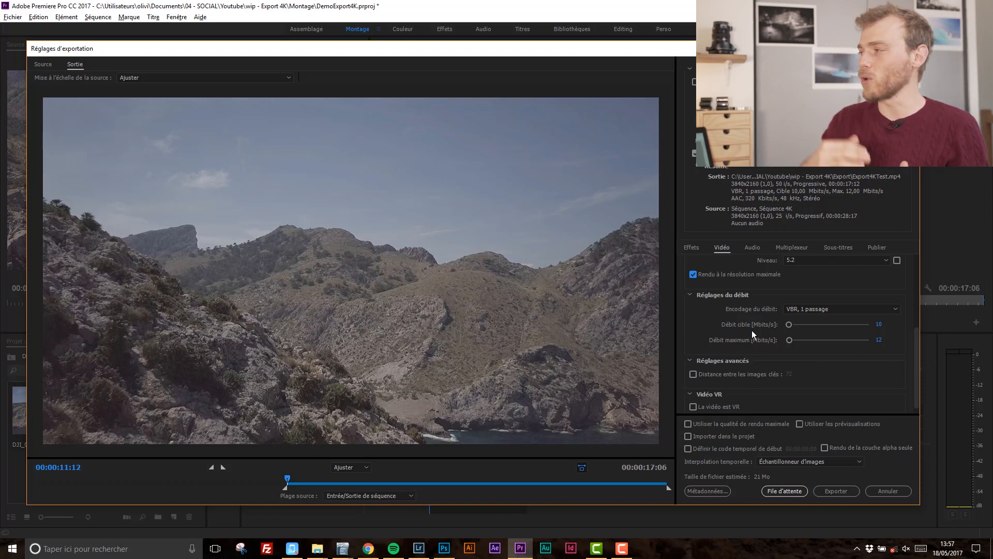
left_click(793, 311)
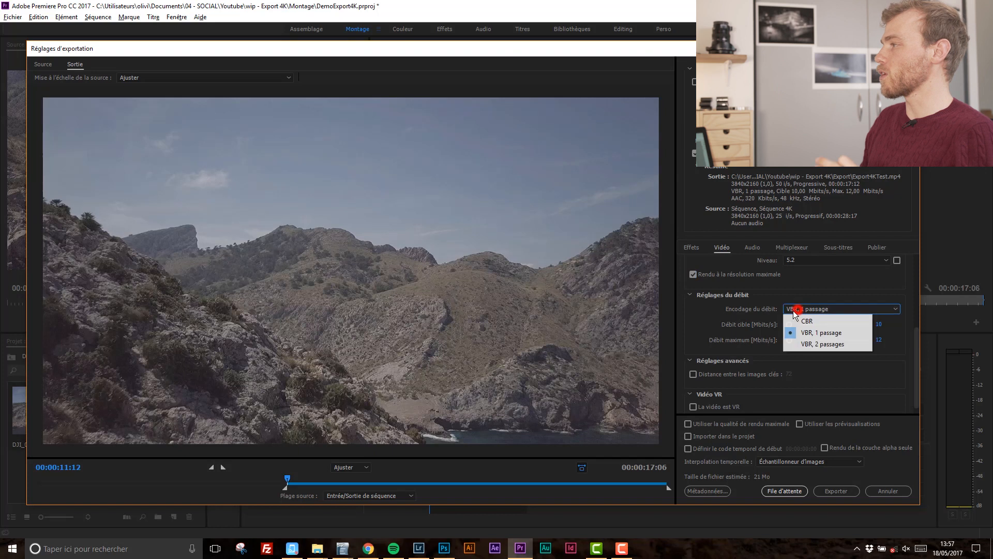
left_click(821, 321)
left_click(820, 317)
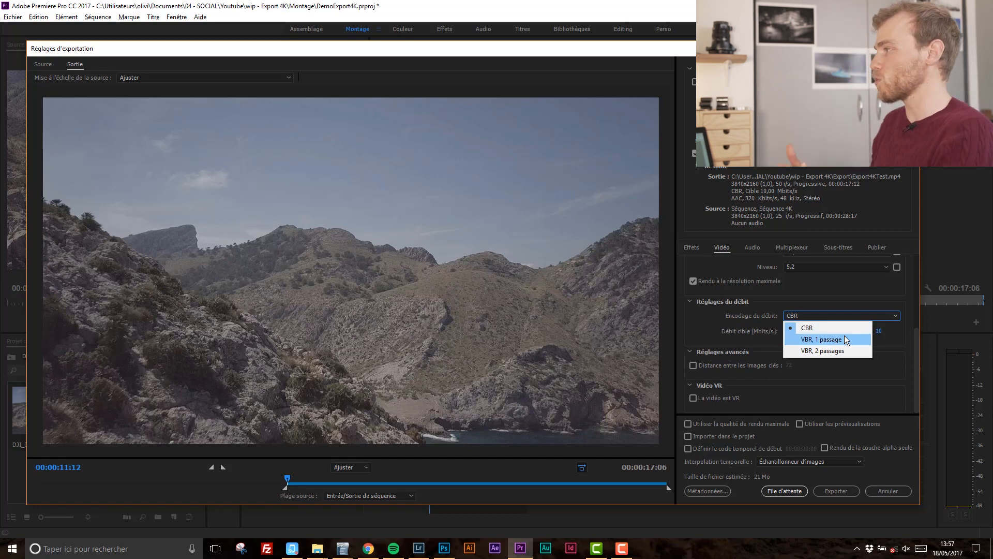
left_click(813, 306)
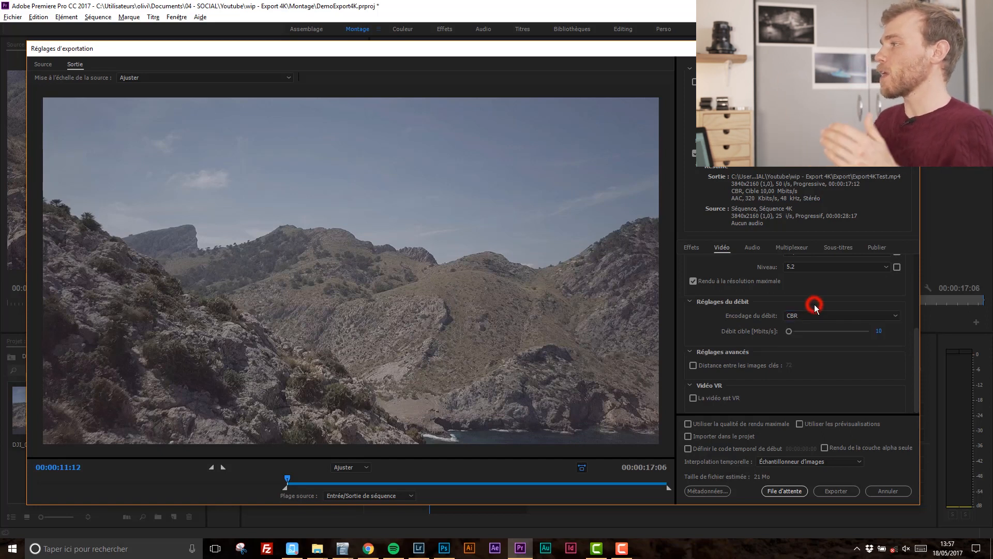
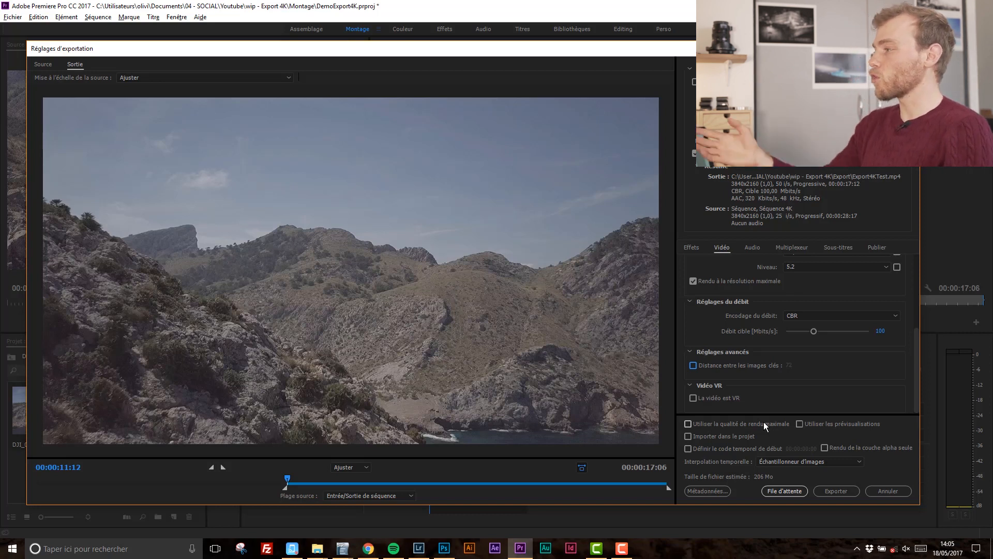
Enable Utiliser la qualité de rendu maximale for the export.
left_click(764, 424)
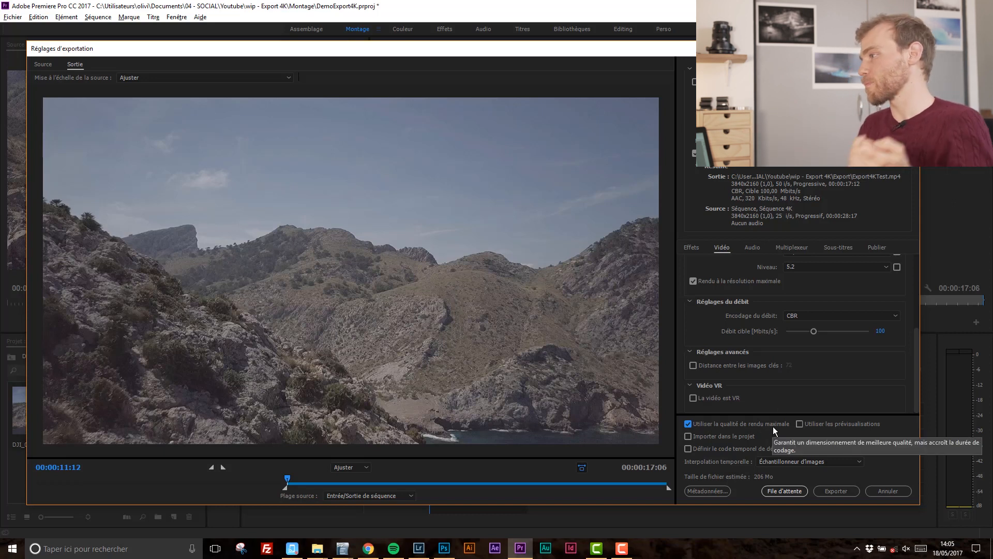
left_click(812, 460)
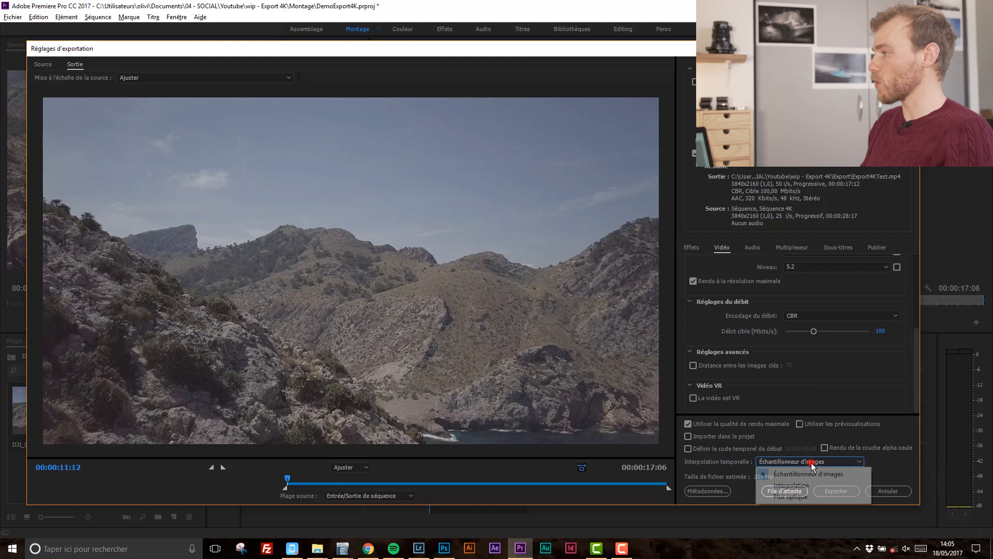
left_click(825, 464)
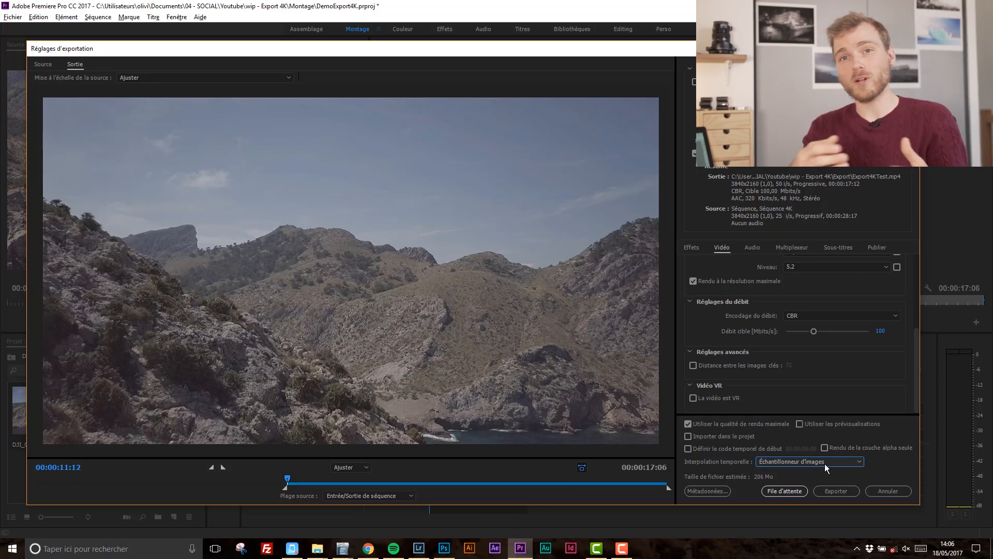
left_click(825, 464)
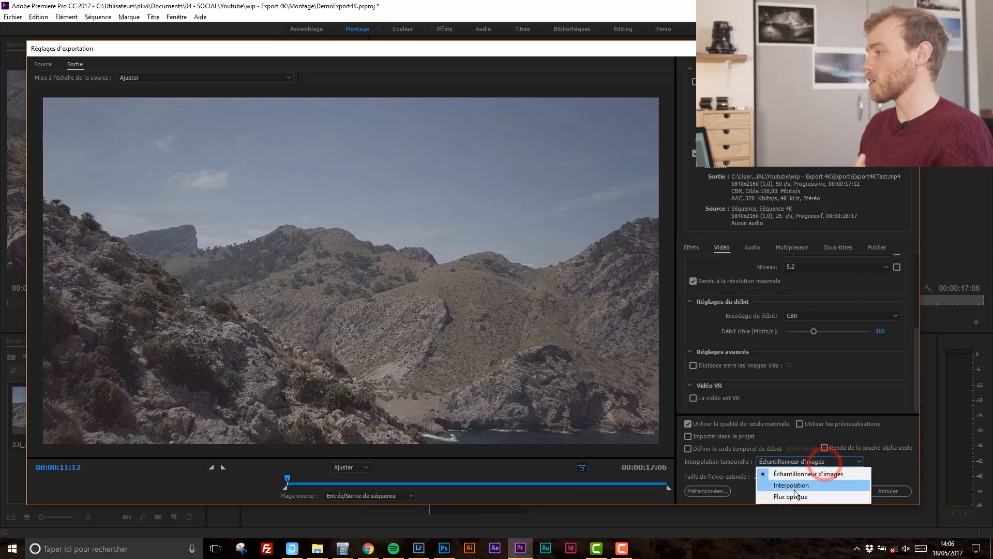
left_click(794, 489)
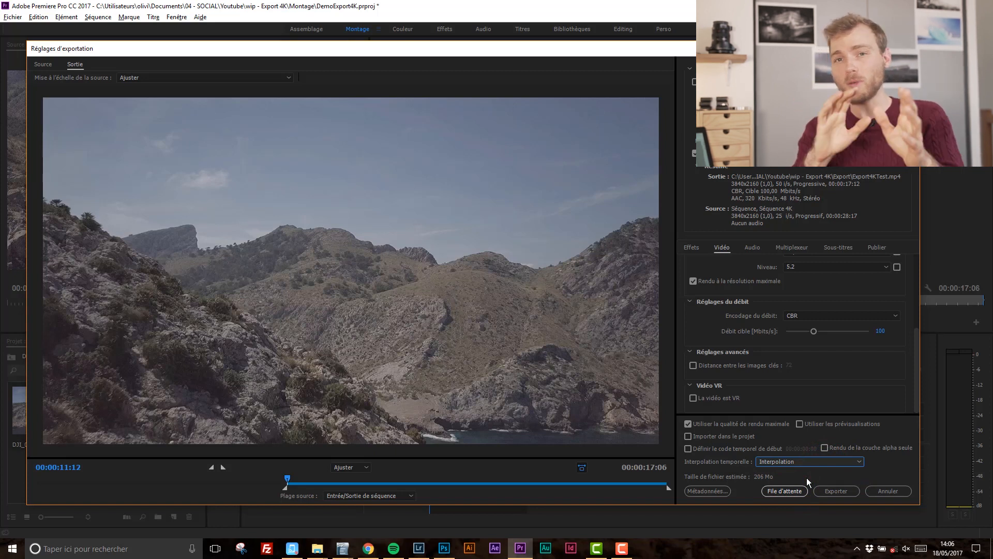
left_click(821, 464)
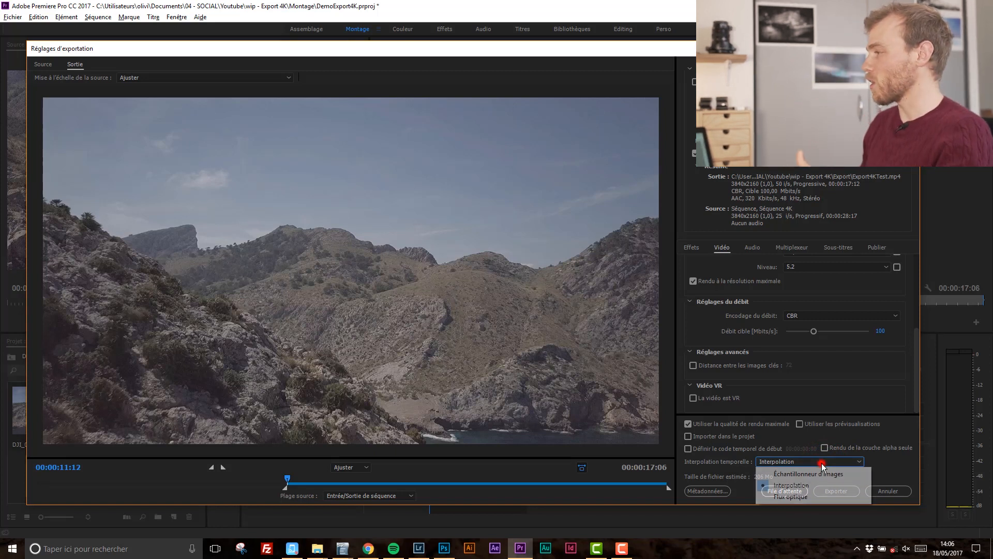
left_click(813, 471)
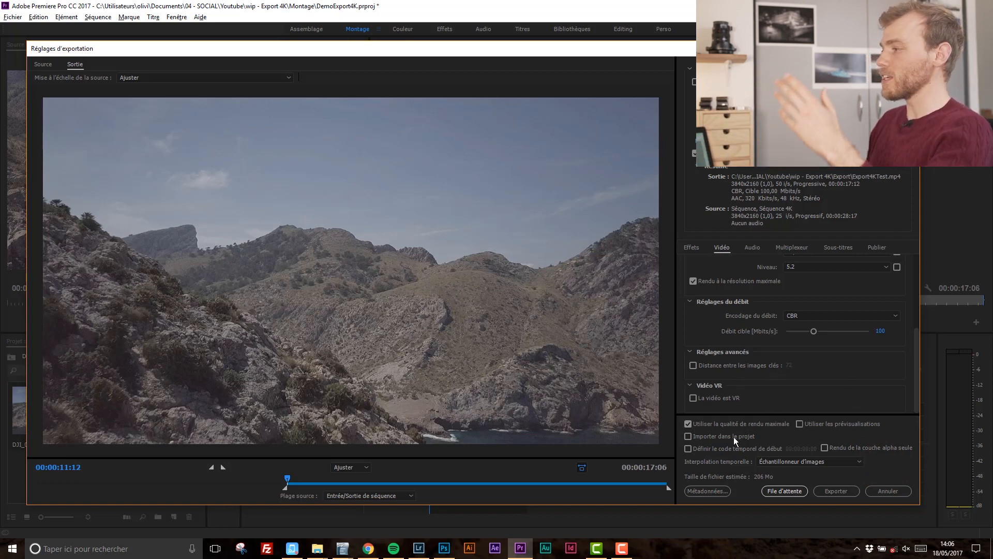
Set the audio sample rate to 48000 Hz and the audio quality to Supérieure, and review the audio bitrate.
left_click(751, 247)
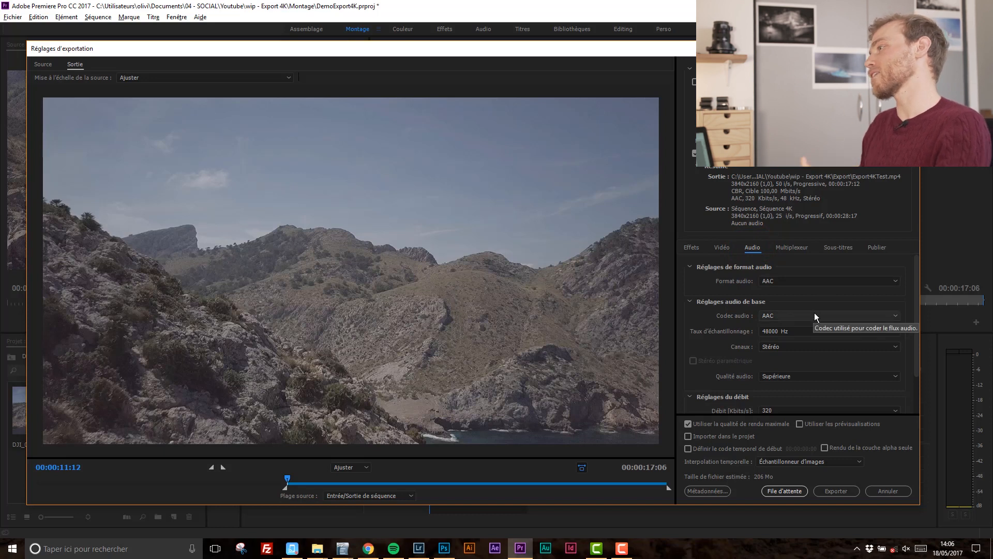
left_click(791, 332)
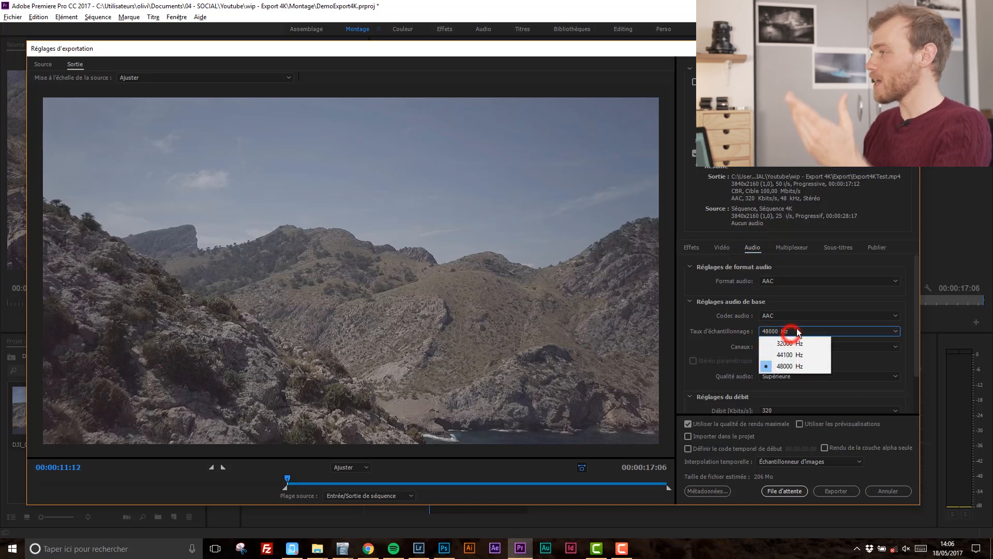
left_click(809, 365)
left_click(705, 338)
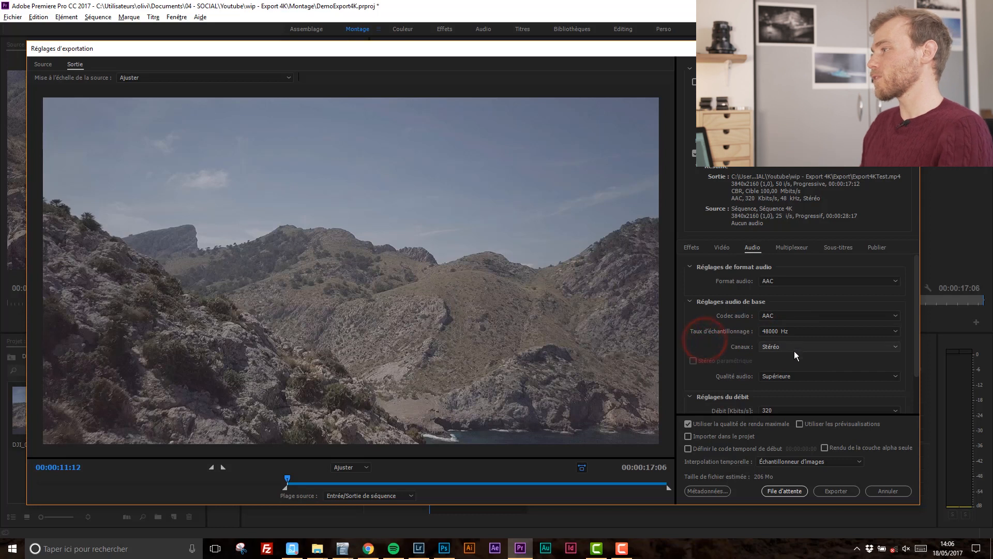
left_click(793, 378)
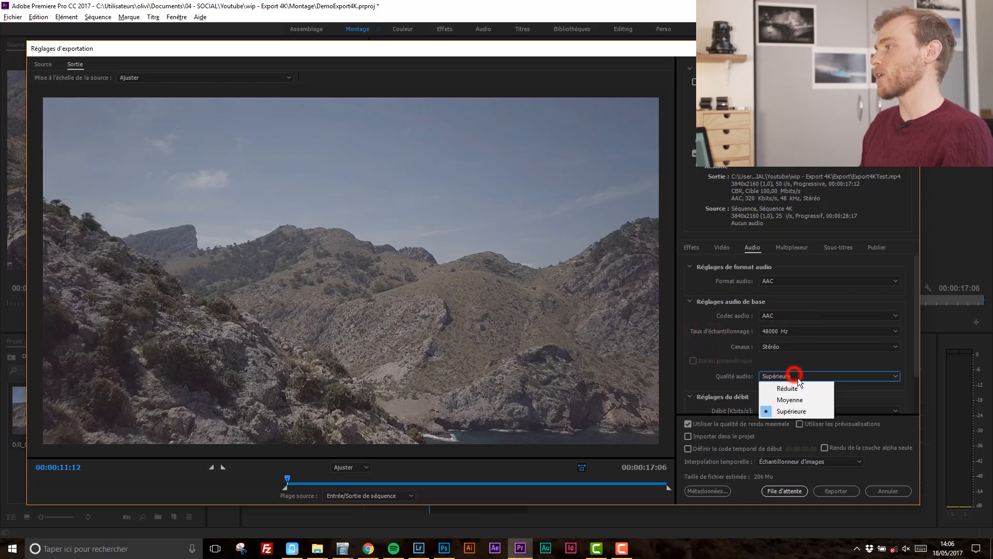
left_click(806, 408)
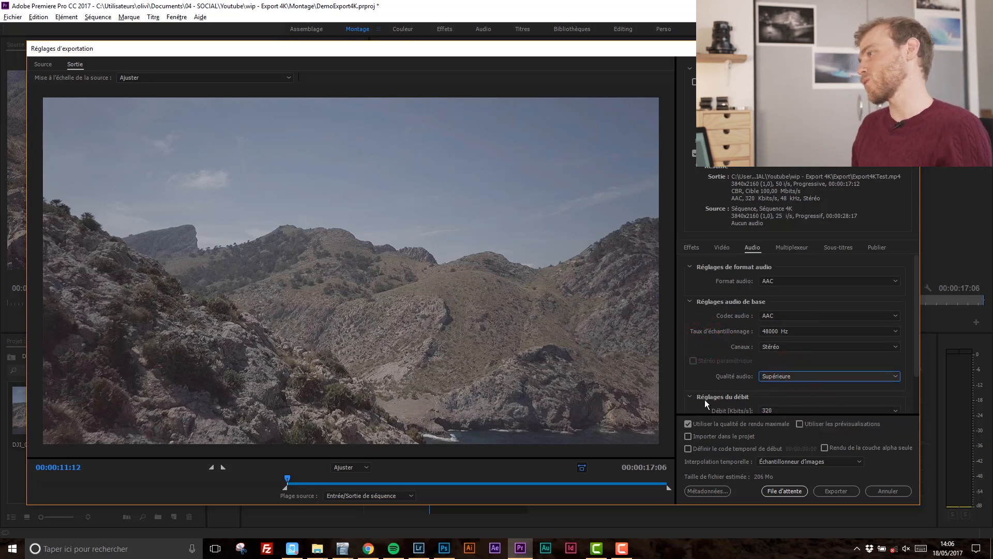
left_click(699, 383)
scroll(714, 377, "down", 2)
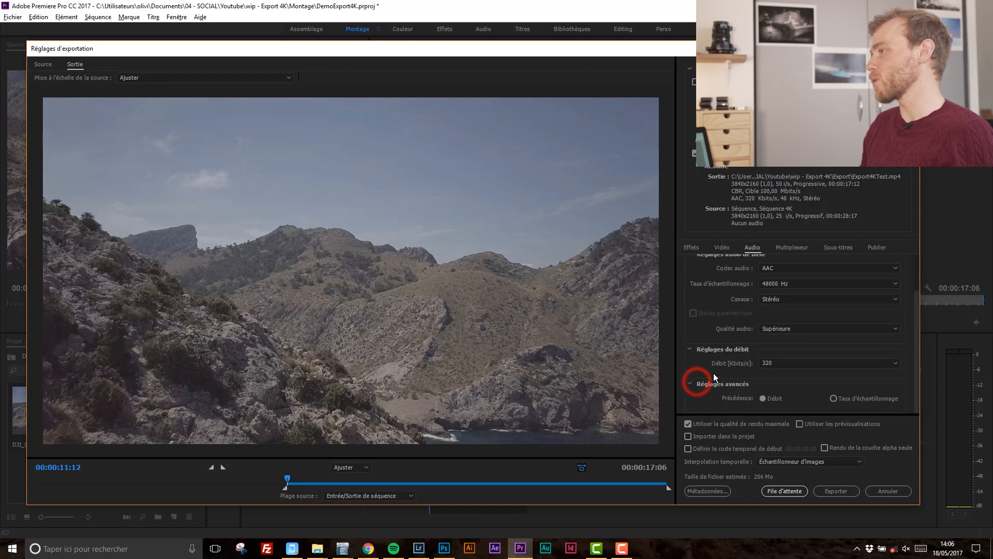
left_click(784, 365)
left_click(741, 364)
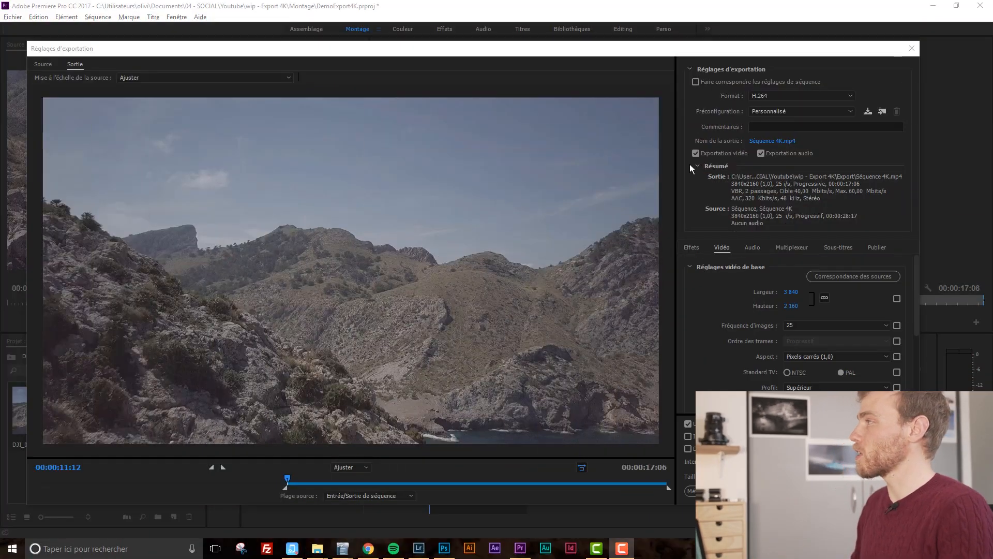
Apply the YouTube 2160p 4K export preset and review its video and bitrate settings.
left_click(759, 111)
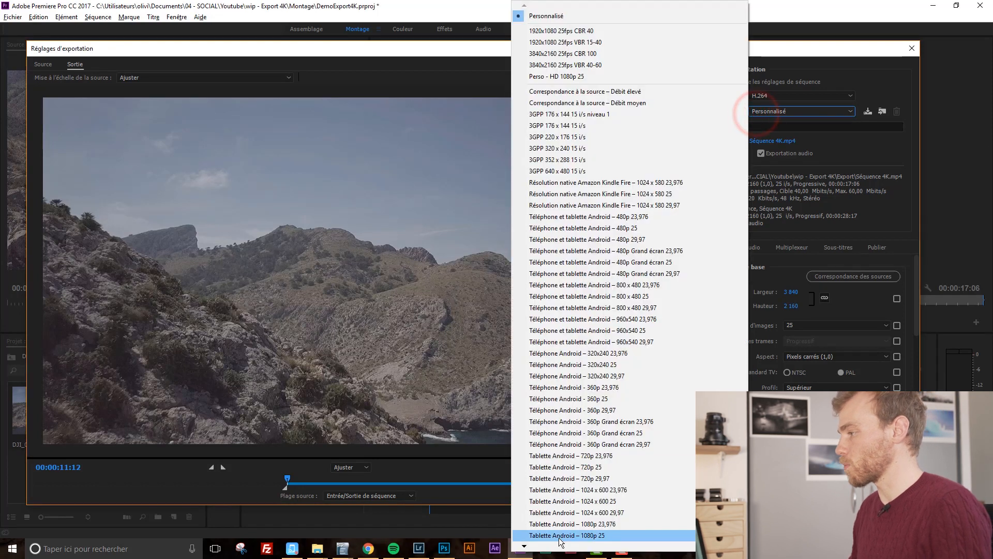
scroll(561, 543, "down", 8)
scroll(562, 543, "down", 14)
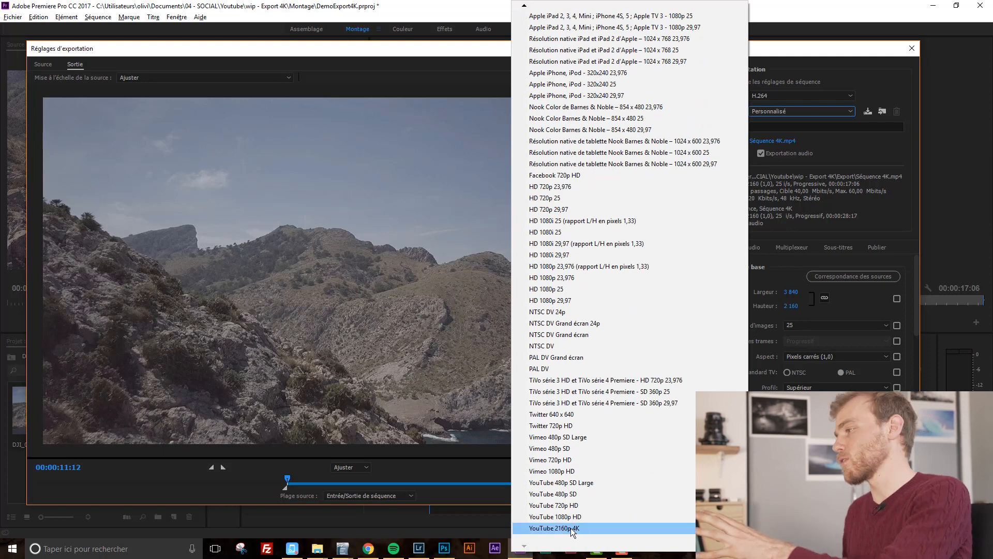
left_click(570, 527)
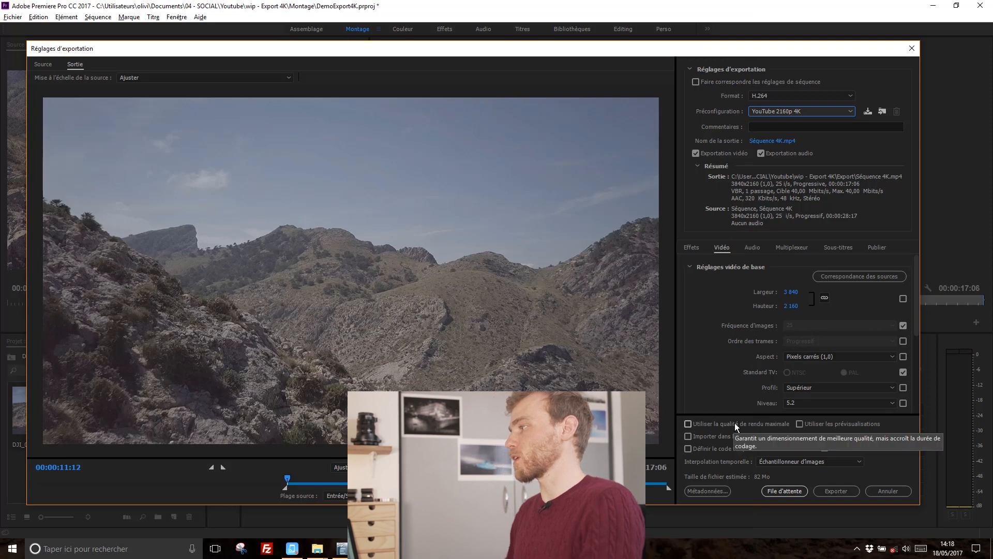
scroll(743, 358, "down", 2)
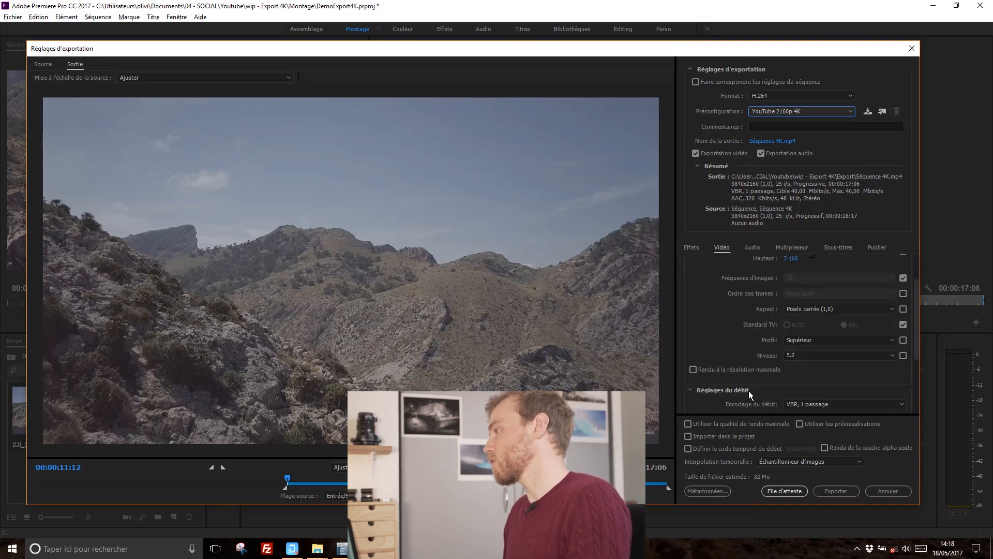
scroll(749, 392, "down", 2)
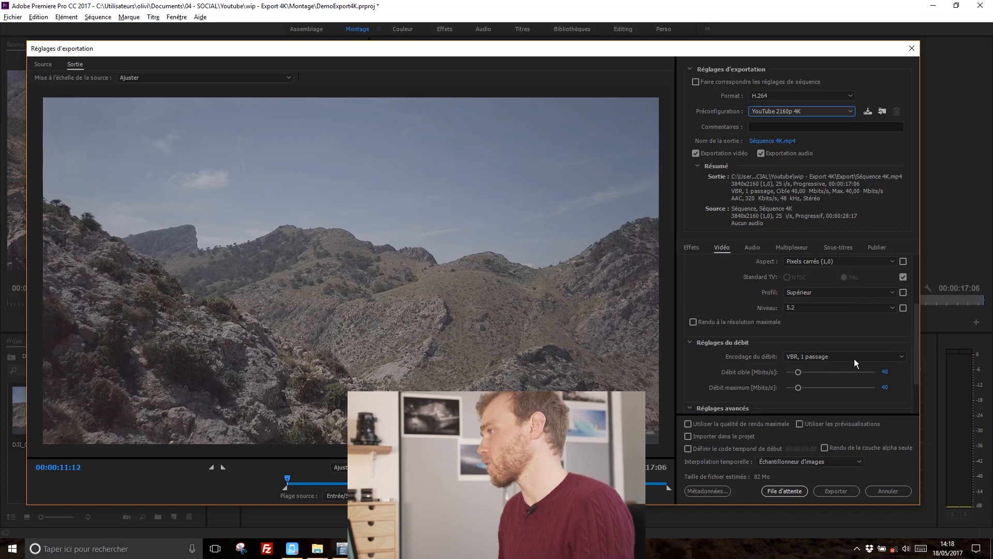
mouse_move(724, 321)
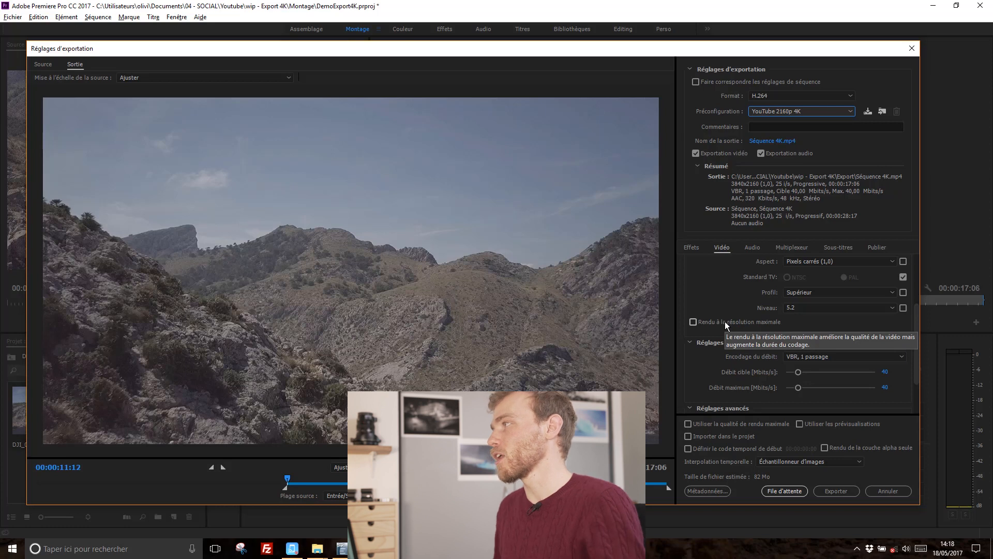
scroll(724, 290, "up", 3)
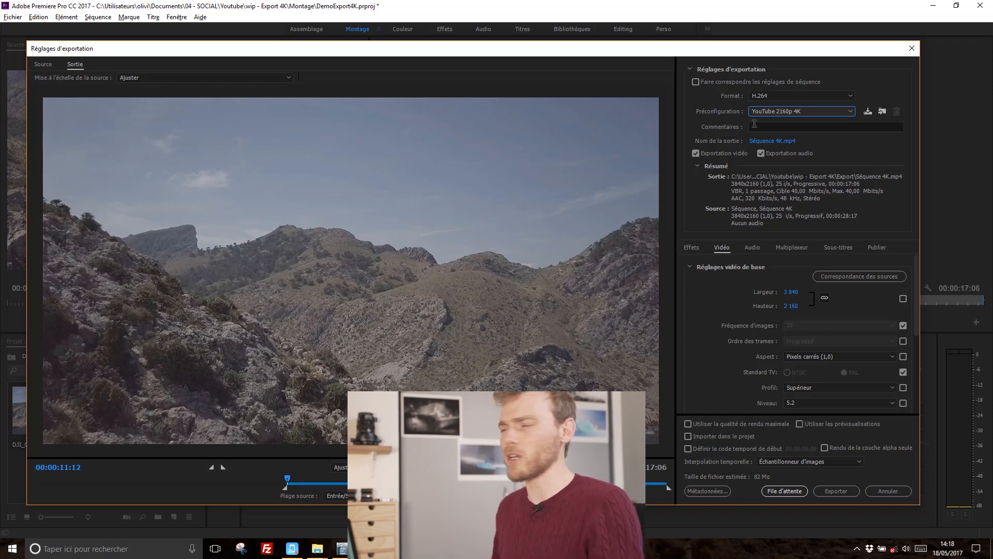
Switch the export preset back to Personnalisé.
left_click(800, 112)
left_click(640, 13)
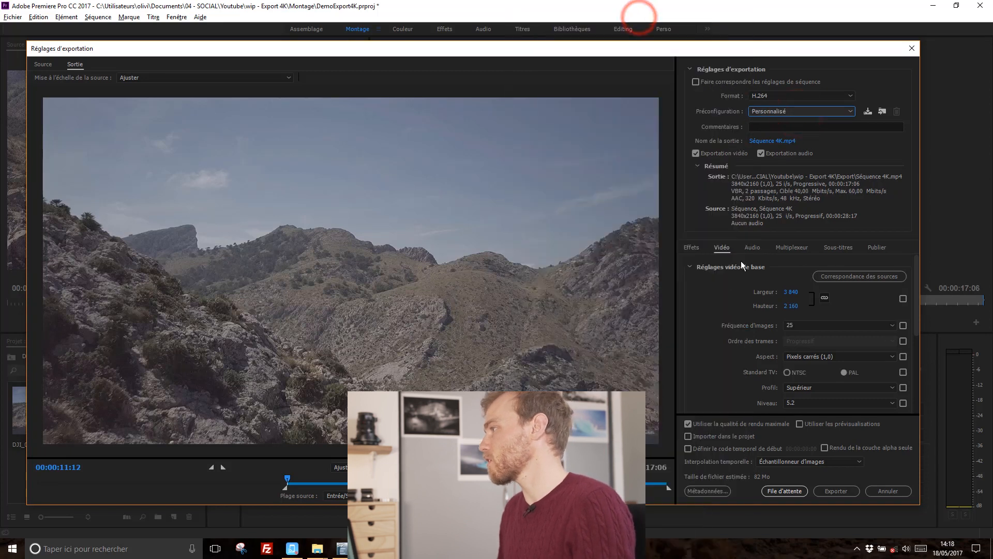
scroll(718, 356, "down", 3)
scroll(718, 349, "up", 3)
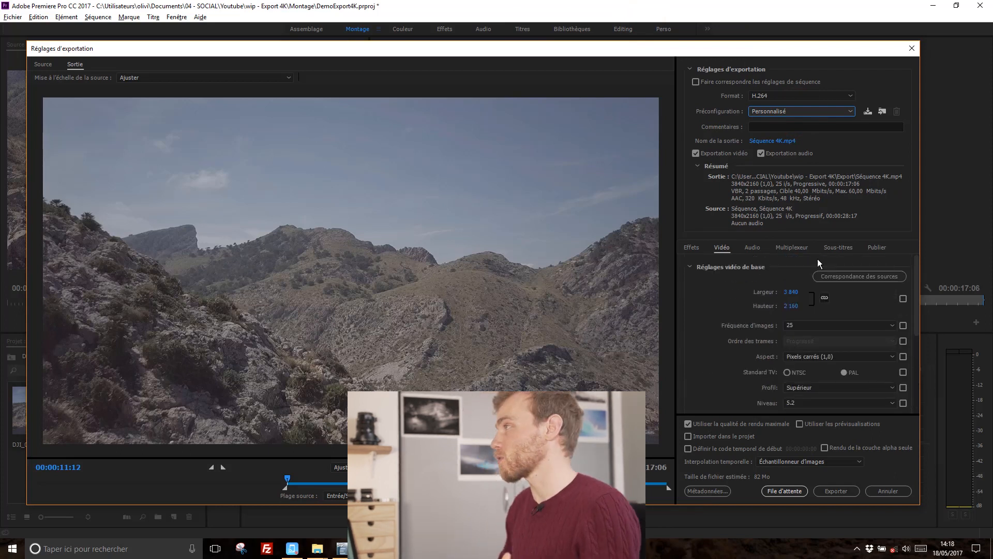
Save the current export settings as a preset named 3840x2160 25fps VBR40-60 and check it in the preset list.
left_click(866, 112)
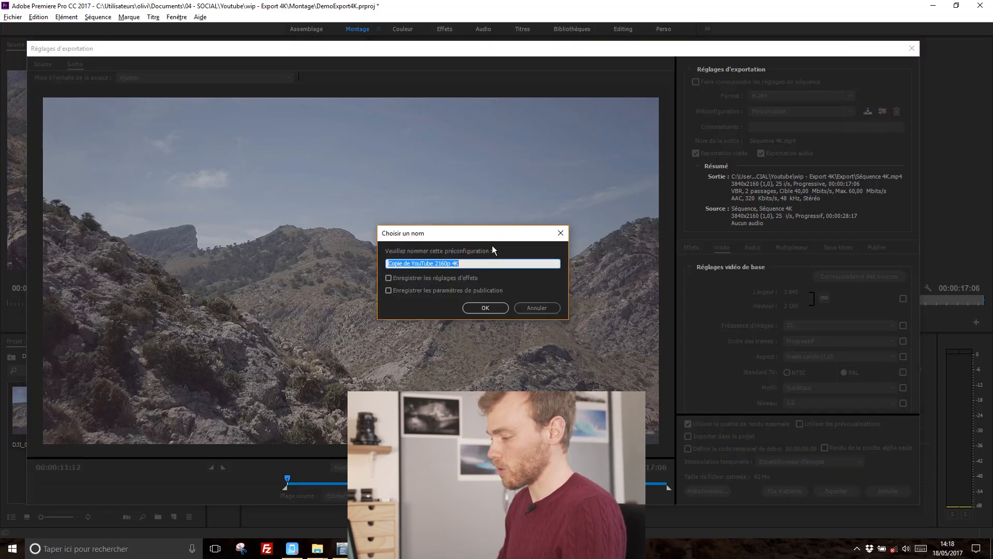
type("38")
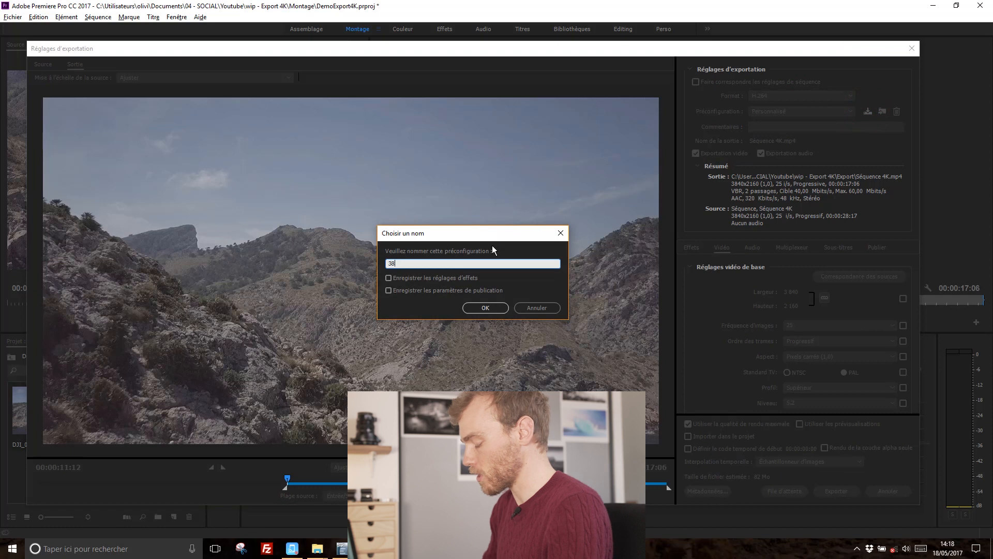
type("40x2160")
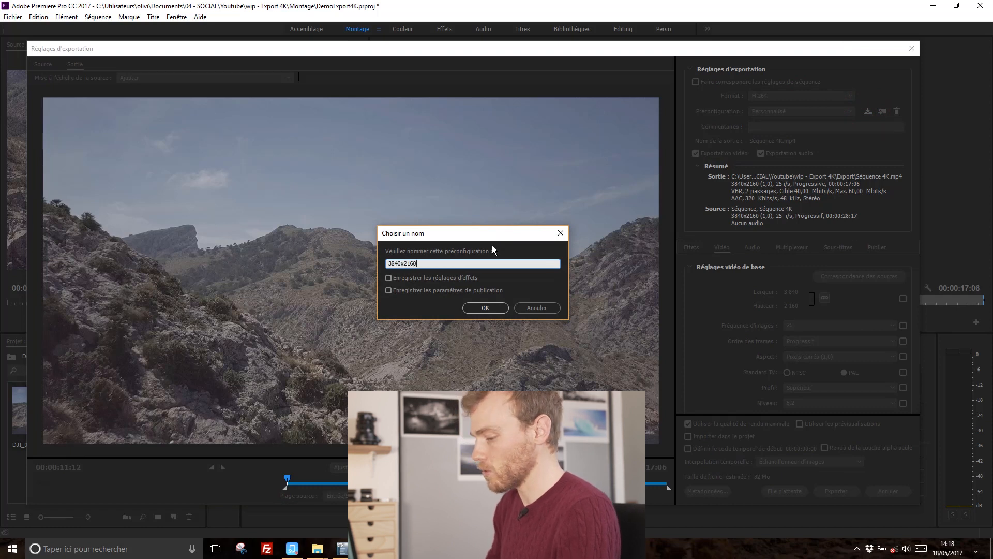
type(" 25fps")
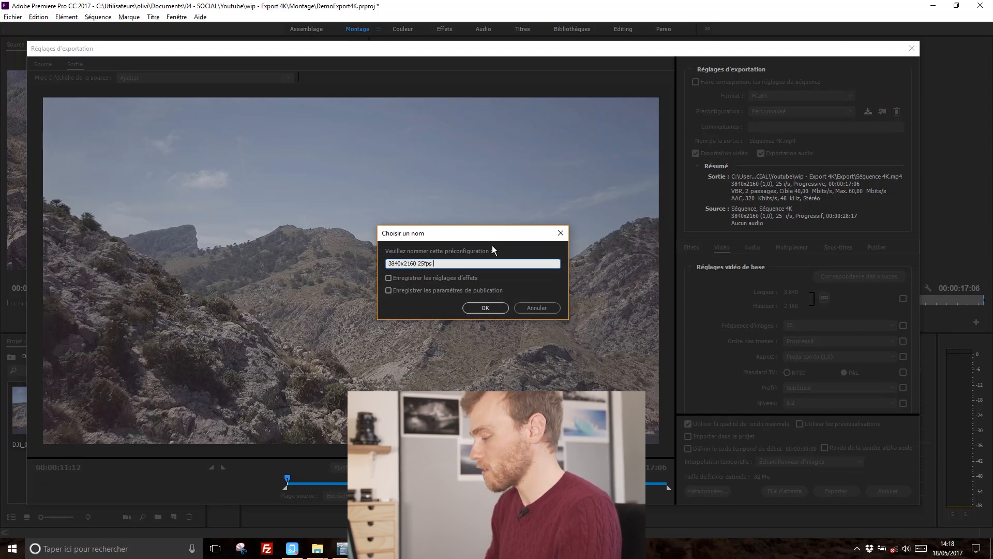
type(" V")
type("RB")
key("BackSpace")
key("BackSpace")
type("BR40-60")
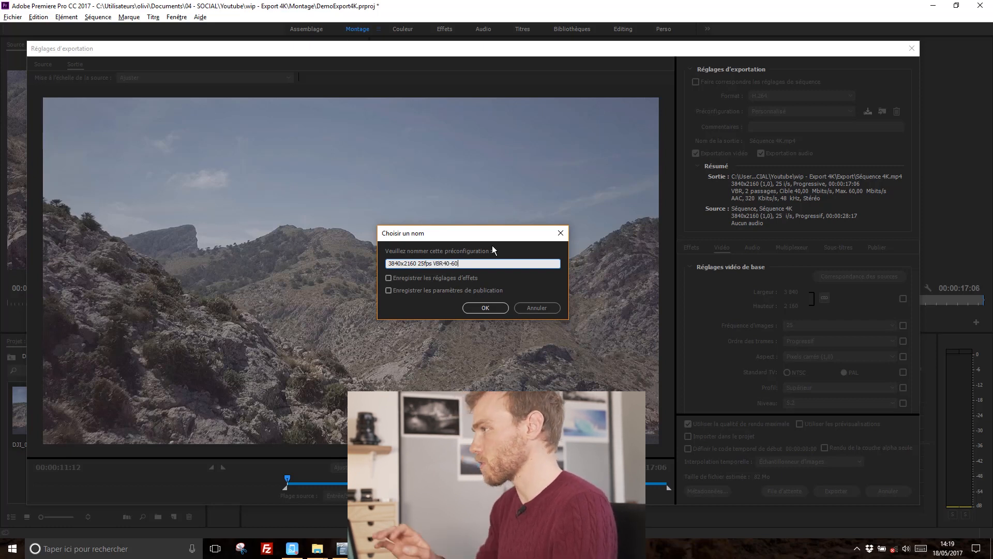
left_click(485, 308)
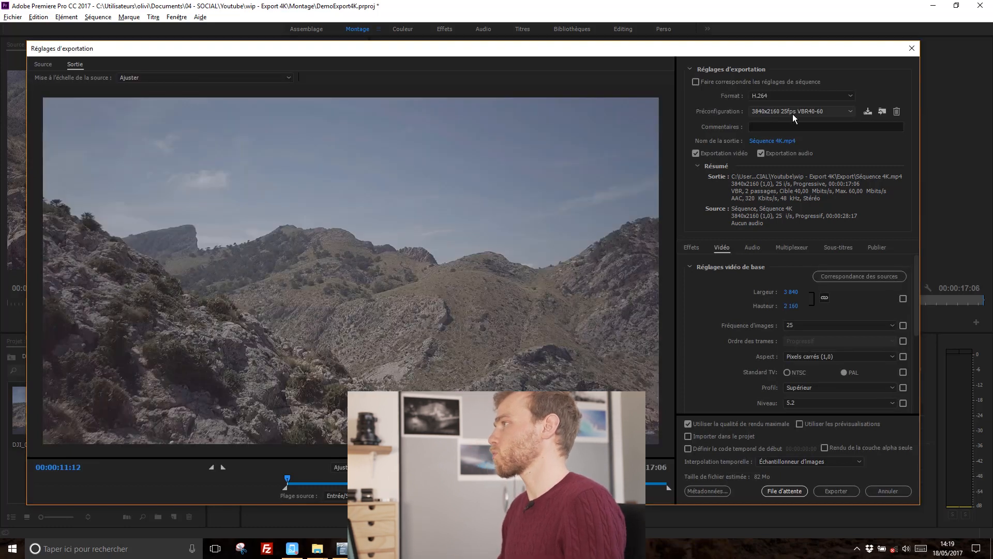
left_click(792, 112)
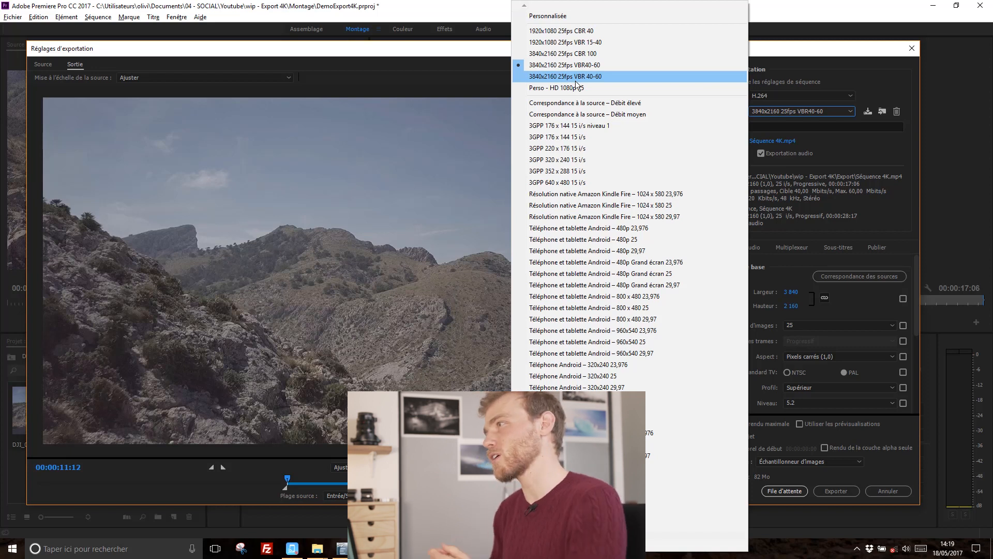
left_click(807, 53)
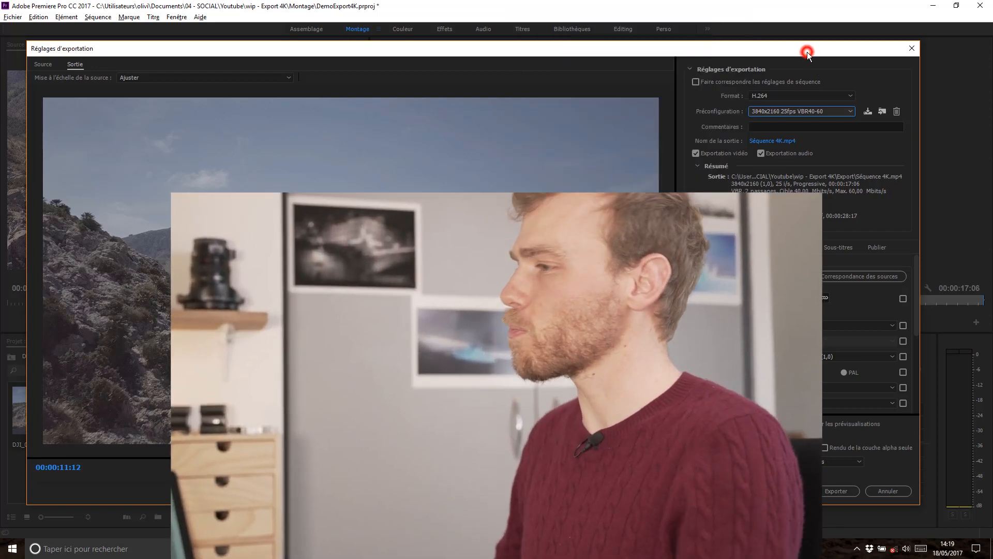